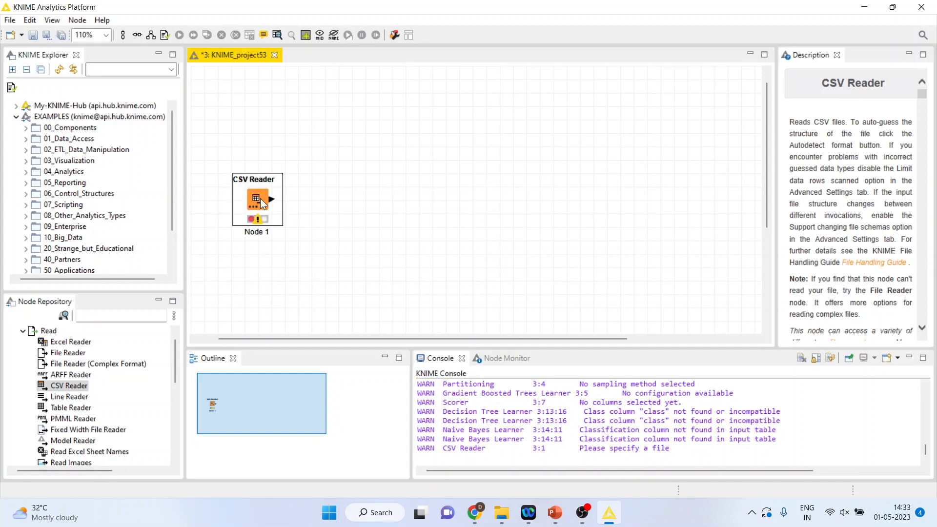
# Step: Configure the CSV Reader node to read heart1.csv from D:\Research Methodology\Predictive Analytics\Knime\Data
pyautogui.doubleClick(260, 198)
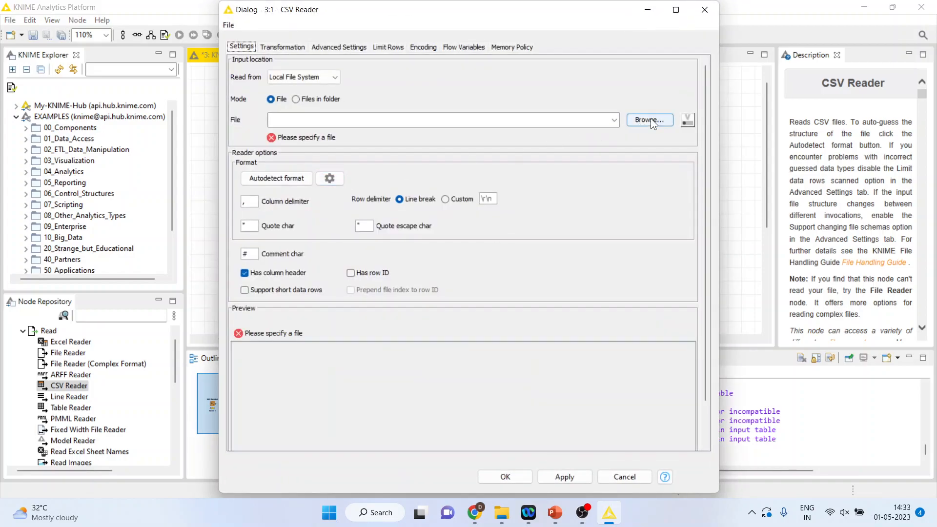
pyautogui.click(650, 119)
pyautogui.click(538, 30)
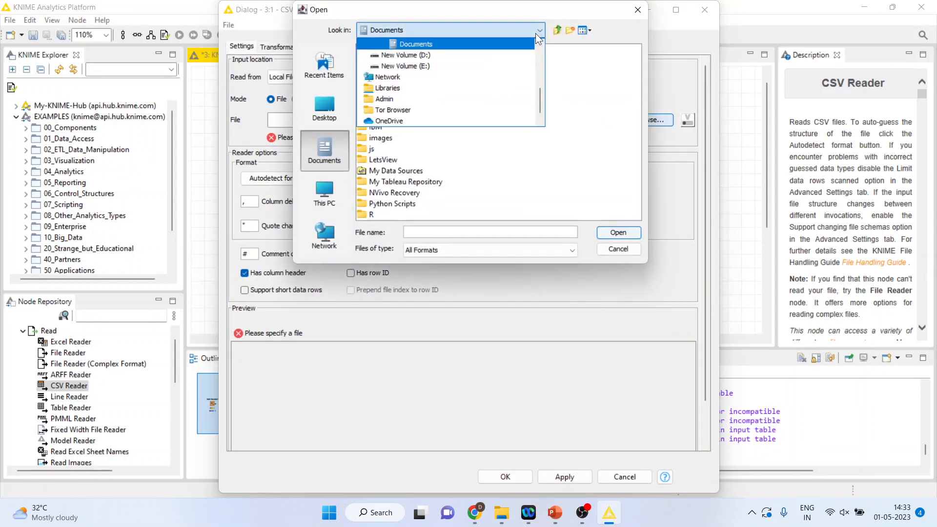
pyautogui.click(502, 55)
pyautogui.doubleClick(439, 72)
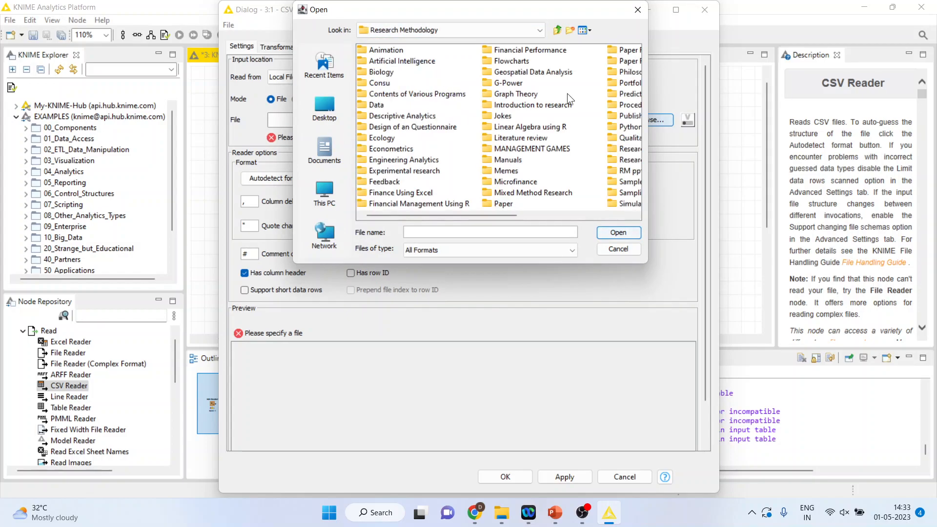
pyautogui.doubleClick(626, 94)
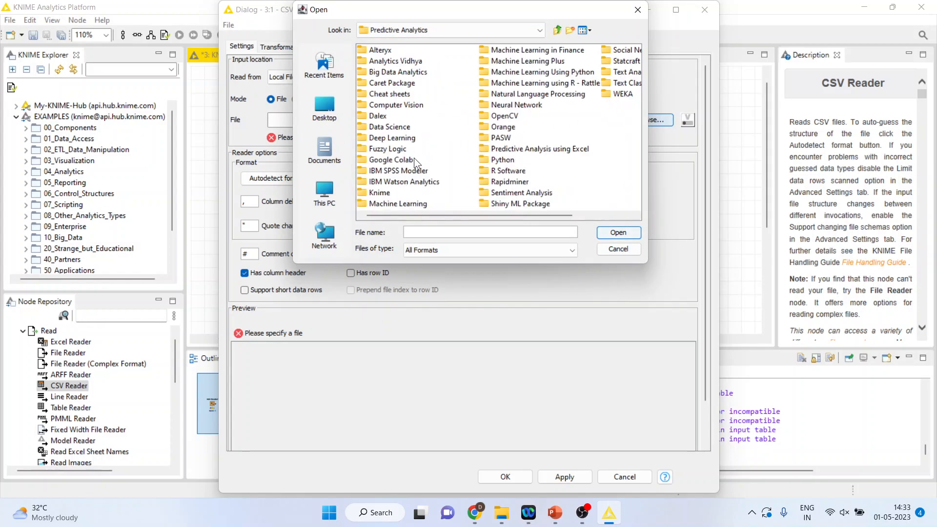
pyautogui.click(388, 192)
pyautogui.click(383, 192)
pyautogui.doubleClick(365, 192)
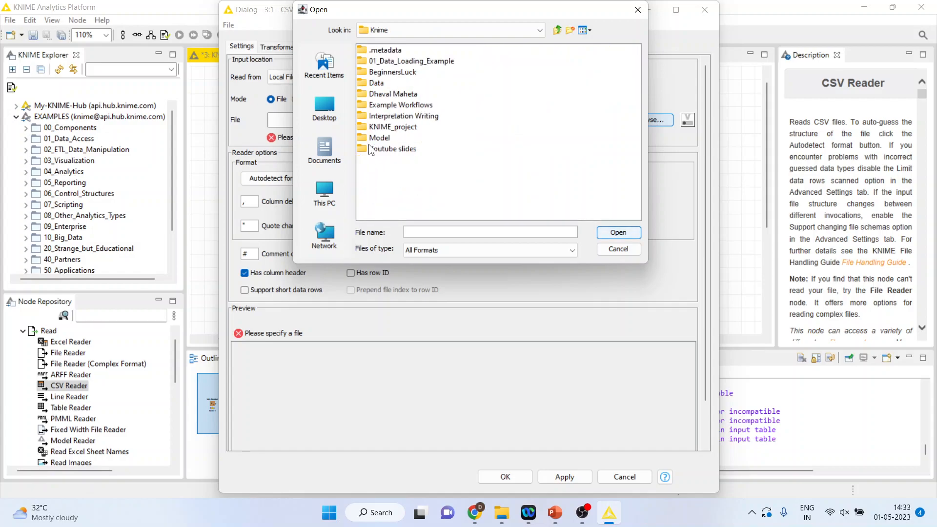
pyautogui.doubleClick(363, 83)
pyautogui.click(364, 60)
pyautogui.click(618, 232)
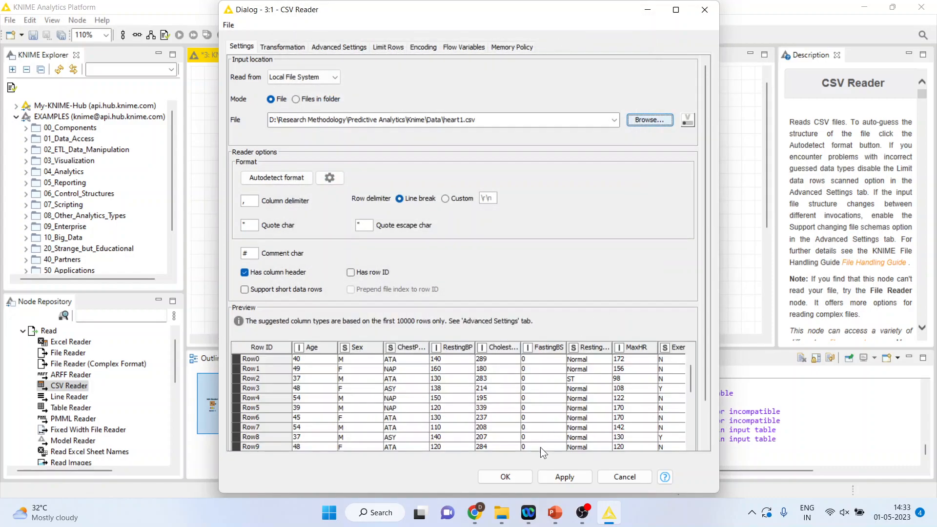
pyautogui.click(515, 473)
# Step: Execute the CSV Reader node and move it closer to the canvas's upper-left corner
pyautogui.rightClick(255, 198)
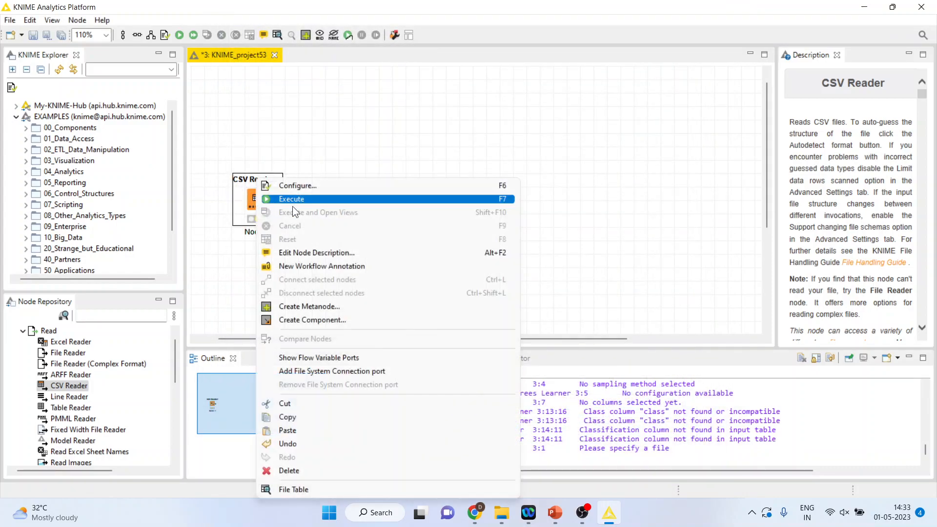
pyautogui.click(300, 200)
pyautogui.moveTo(260, 201); pyautogui.dragTo(237, 168)
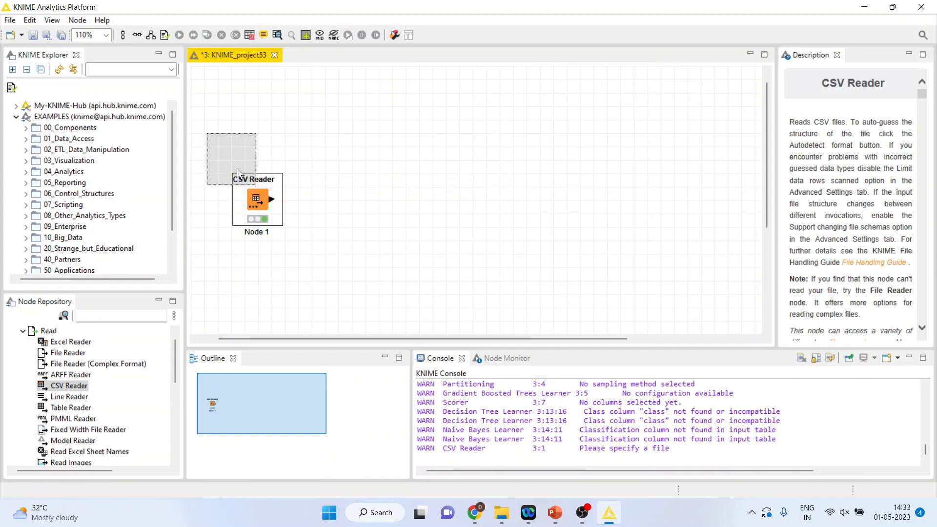
# Step: Search the node repository for the Column Filter node and add it to the workflow after the CSV Reader
pyautogui.click(108, 313)
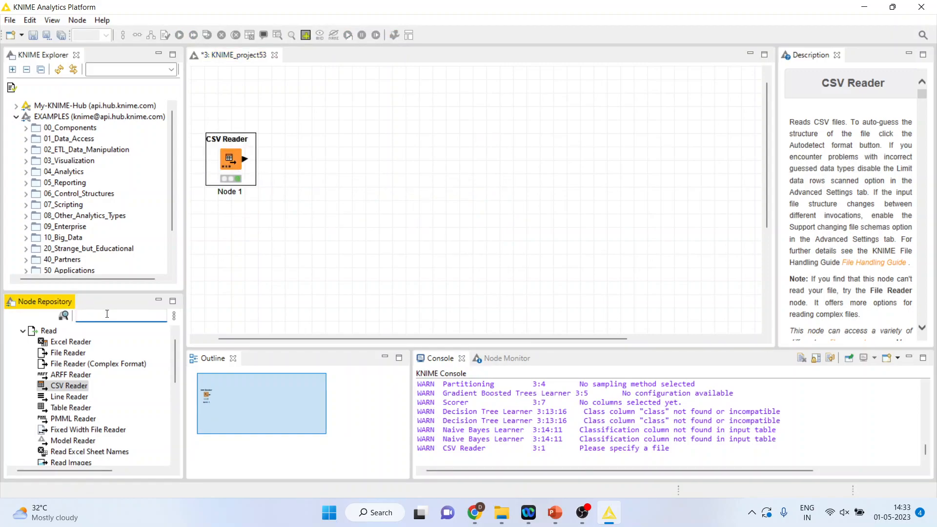
pyautogui.write('colu')
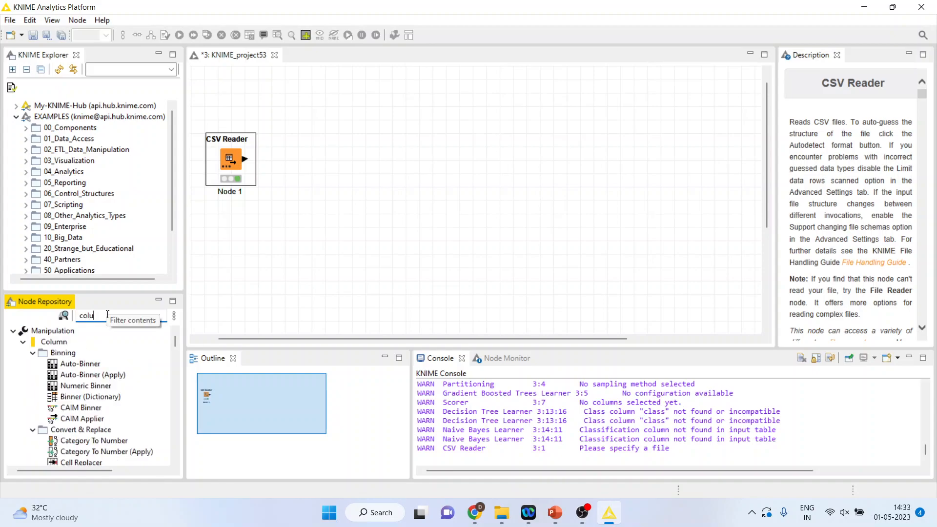
pyautogui.write('mn fil')
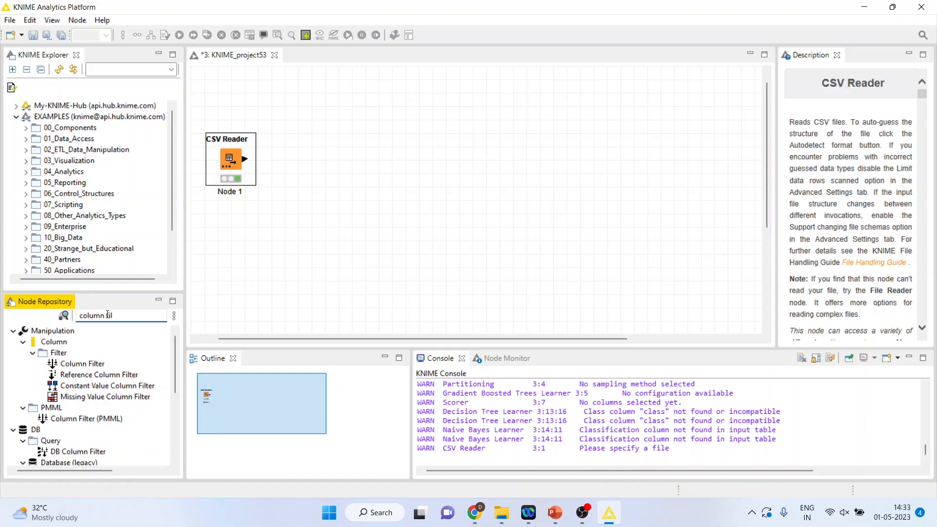
pyautogui.doubleClick(96, 365)
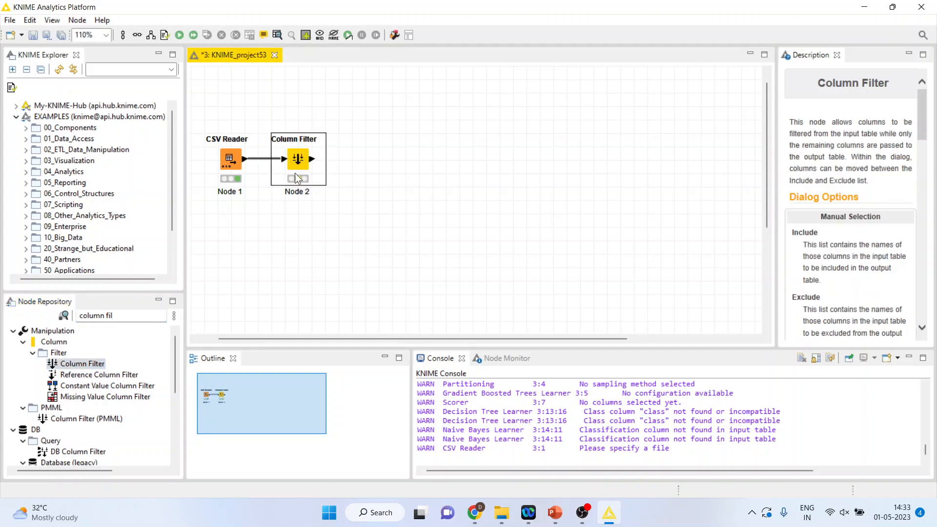
# Step: Configure the Column Filter to include only Age, RestingBP, Cholesterol, MaxHR and HeartDisease, excluding all other columns
pyautogui.rightClick(307, 159)
pyautogui.click(350, 169)
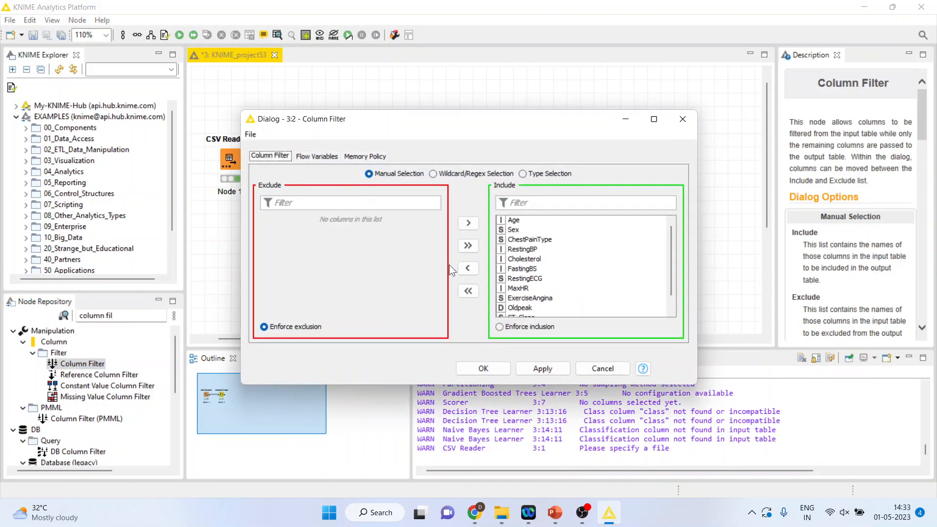
pyautogui.click(468, 292)
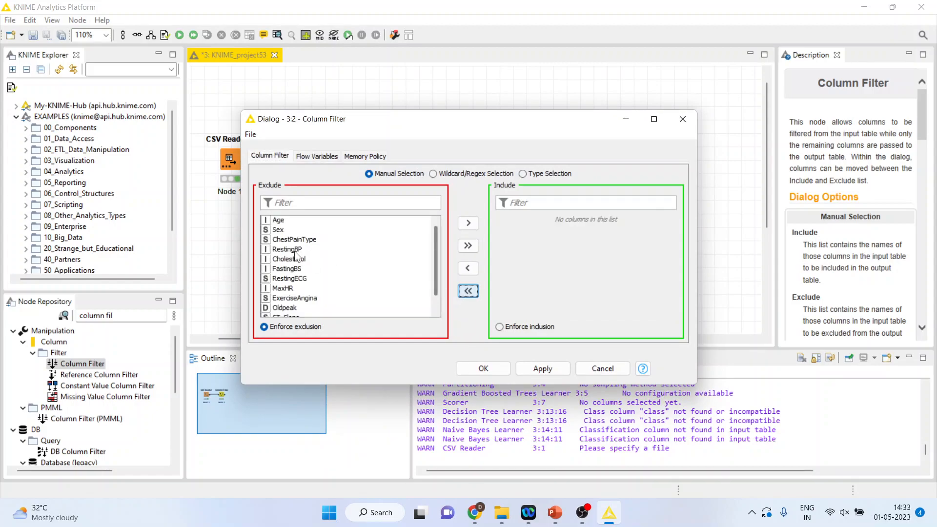
pyautogui.click(472, 225)
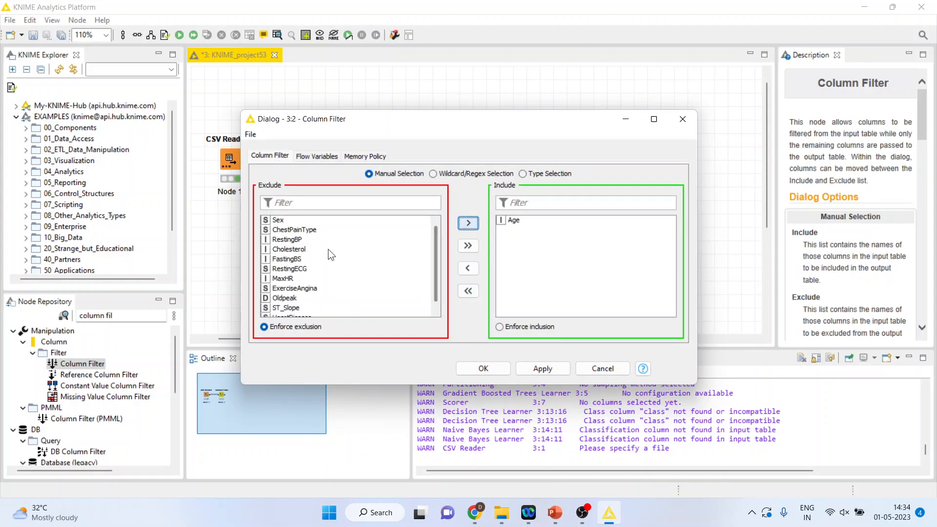
pyautogui.click(298, 240)
pyautogui.click(469, 224)
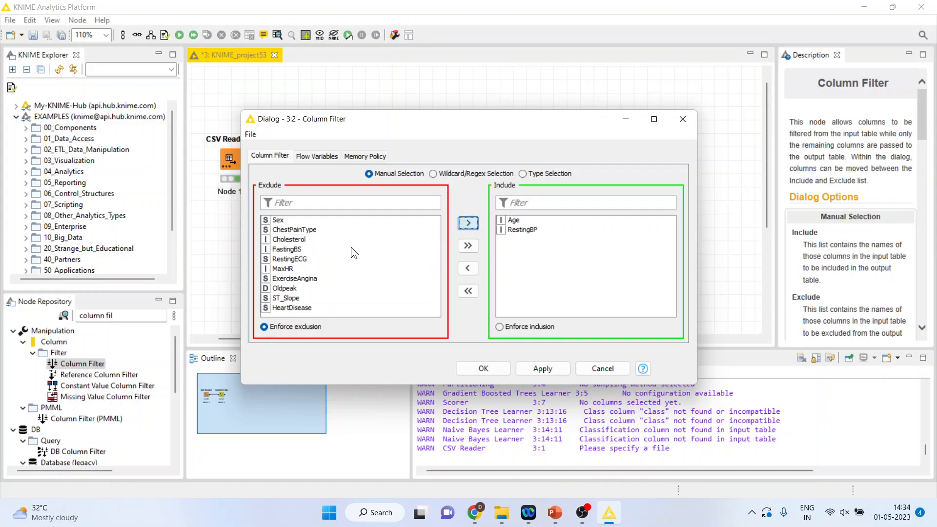
pyautogui.click(306, 240)
pyautogui.click(467, 224)
pyautogui.click(292, 259)
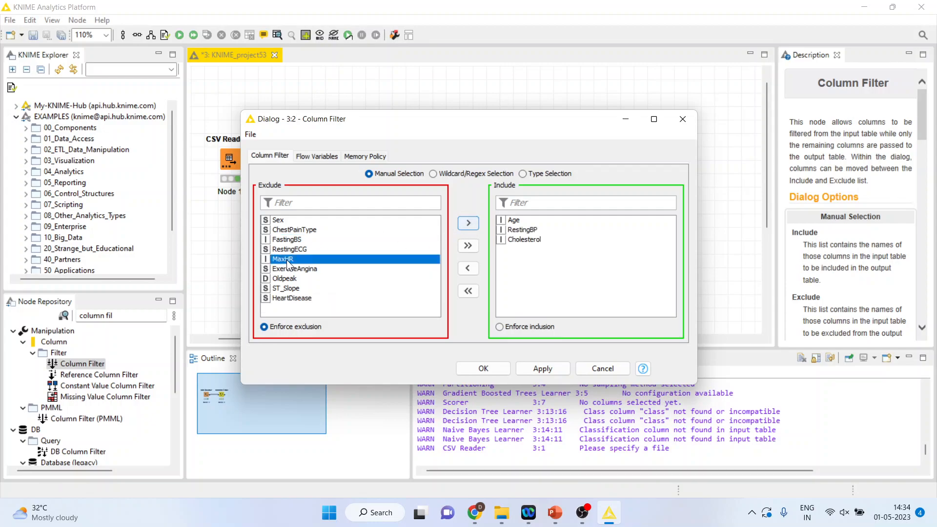
pyautogui.click(467, 224)
pyautogui.click(308, 288)
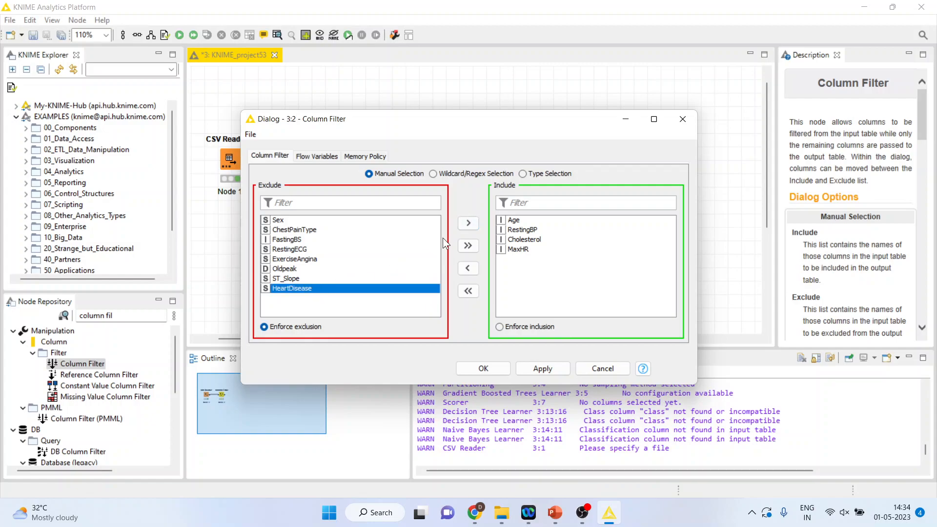
pyautogui.click(468, 224)
pyautogui.click(483, 368)
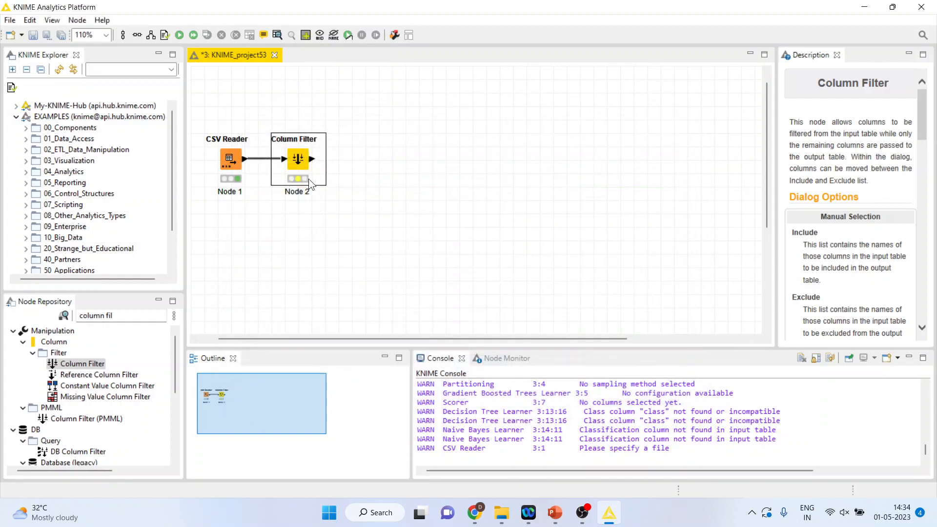
# Step: Execute the Column Filter node and inspect its filtered output table
pyautogui.rightClick(306, 166)
pyautogui.click(348, 187)
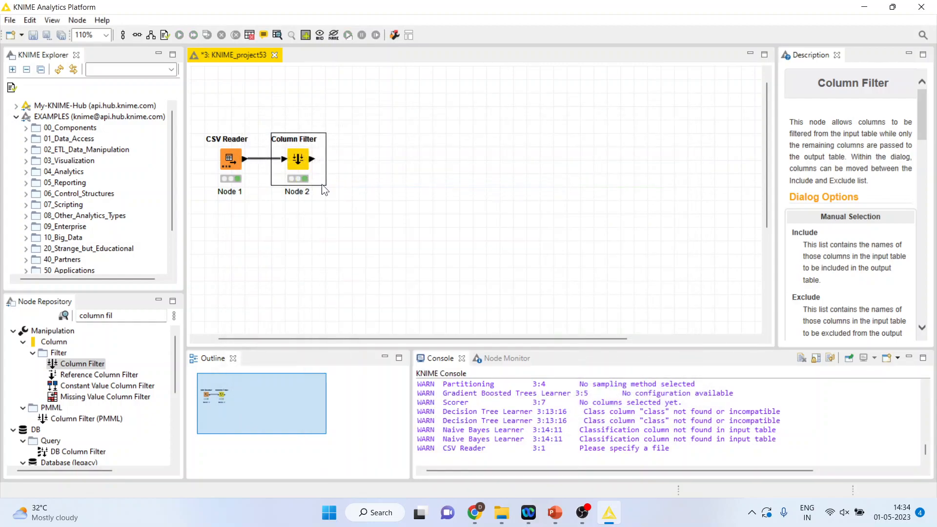
pyautogui.rightClick(302, 163)
pyautogui.click(369, 447)
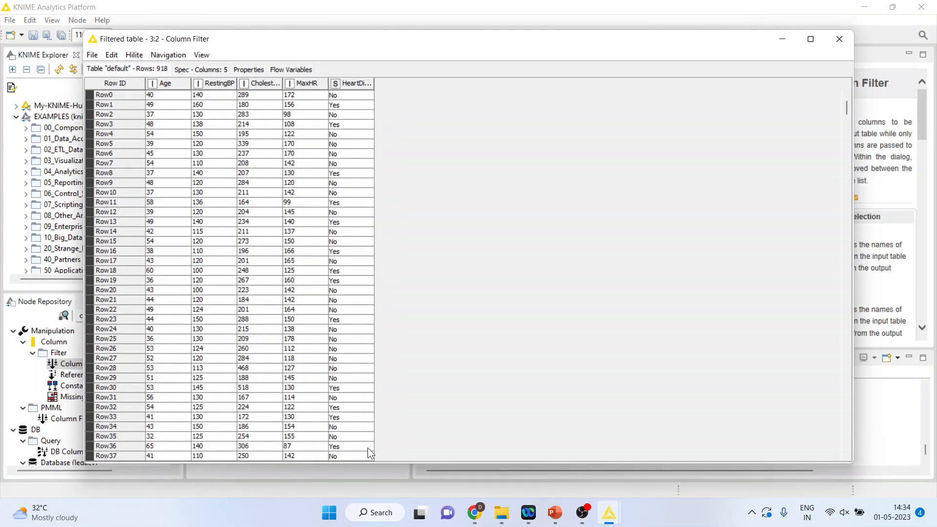
pyautogui.click(840, 39)
# Step: Search the node repository for the Normalizer node and add it after the Column Filter
pyautogui.click(127, 315)
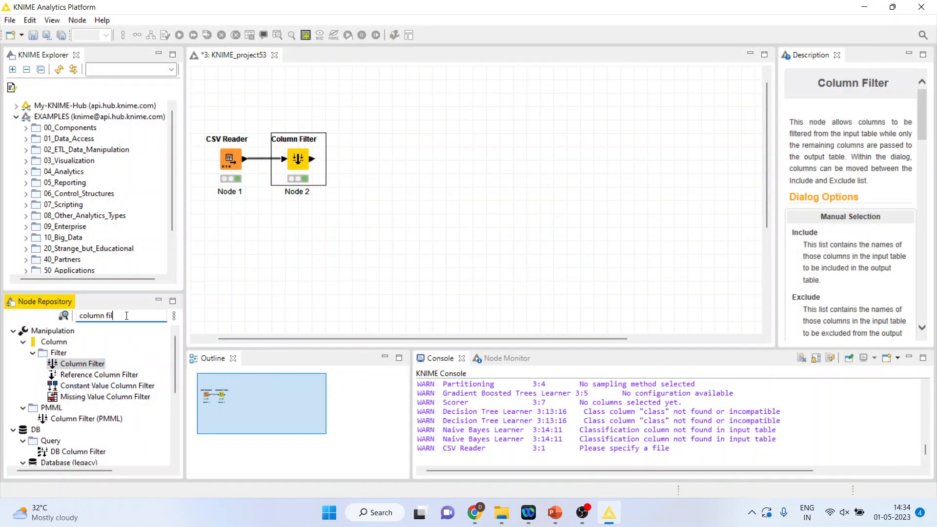
pyautogui.press('BackSpace')
pyautogui.press('BackSpace')
pyautogui.press('BackSpace')
pyautogui.press('BackSpace')
pyautogui.press('BackSpace')
pyautogui.press('BackSpace')
pyautogui.press('BackSpace')
pyautogui.press('BackSpace')
pyautogui.press('BackSpace')
pyautogui.write('norma')
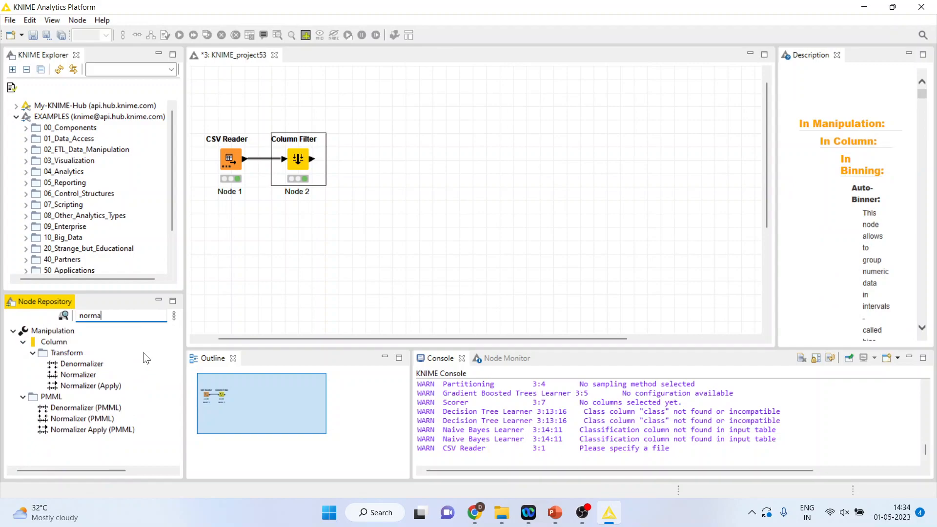
pyautogui.doubleClick(91, 374)
# Step: Configure the Normalizer for min-max normalization from 0.0 to 1.0 on Age, RestingBP, Cholesterol and MaxHR
pyautogui.rightClick(368, 165)
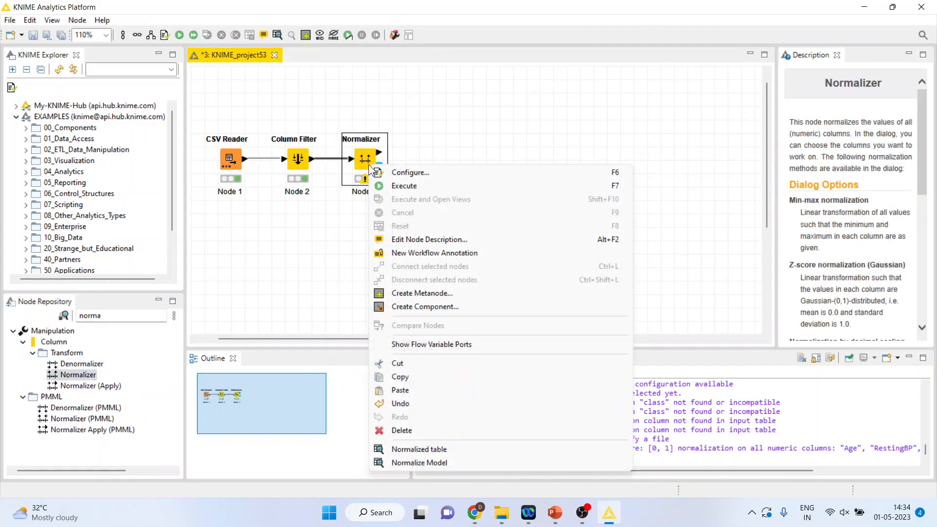
pyautogui.click(424, 174)
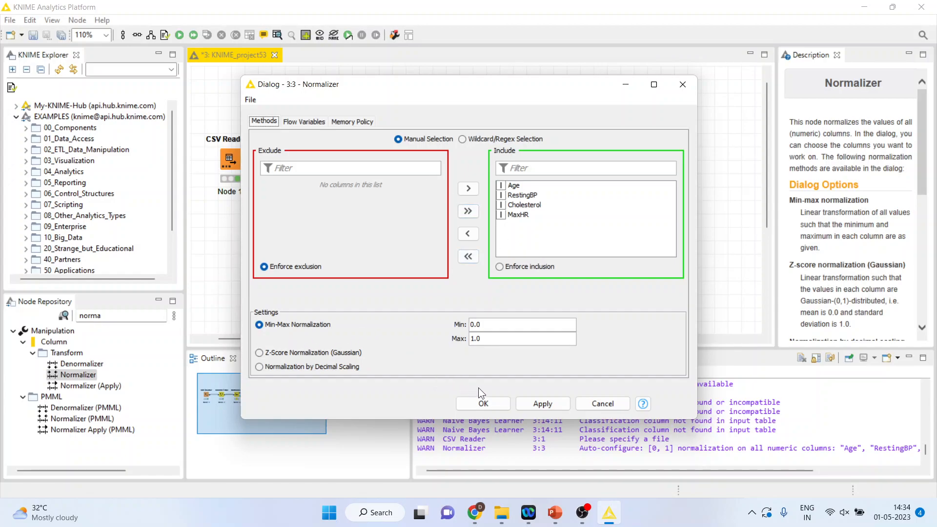
pyautogui.click(484, 404)
# Step: Execute the Normalizer node and arrange the three workflow nodes closer together in a row
pyautogui.rightClick(371, 167)
pyautogui.click(395, 184)
pyautogui.moveTo(348, 162)
pyautogui.mouseDown()
pyautogui.moveTo(283, 163)
pyautogui.moveTo(348, 163)
pyautogui.moveTo(334, 163)
pyautogui.mouseUp()
pyautogui.click(401, 180)
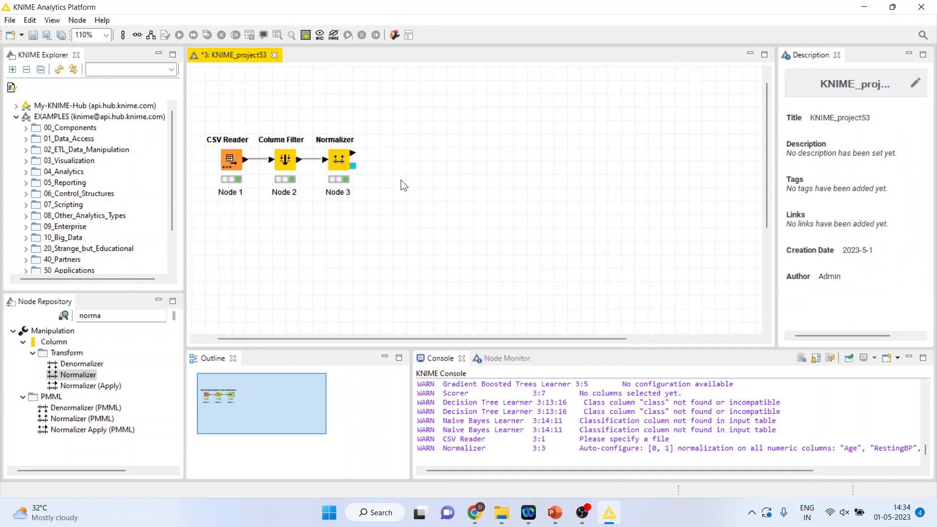
# Step: Search the node repository for partitioning nodes and add the X-Partitioner to the workflow
pyautogui.click(121, 314)
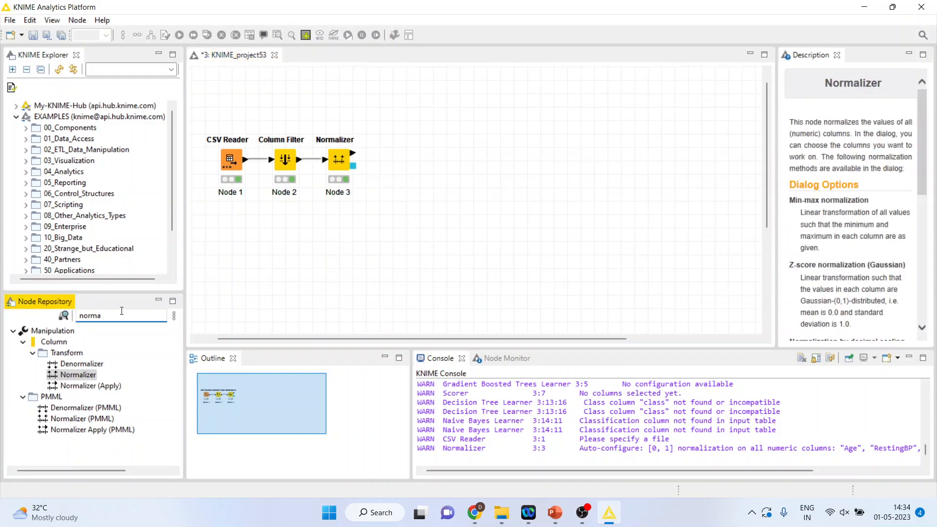
pyautogui.press('BackSpace')
pyautogui.press('BackSpace')
pyautogui.press('BackSpace')
pyautogui.press('BackSpace')
pyautogui.press('BackSpace')
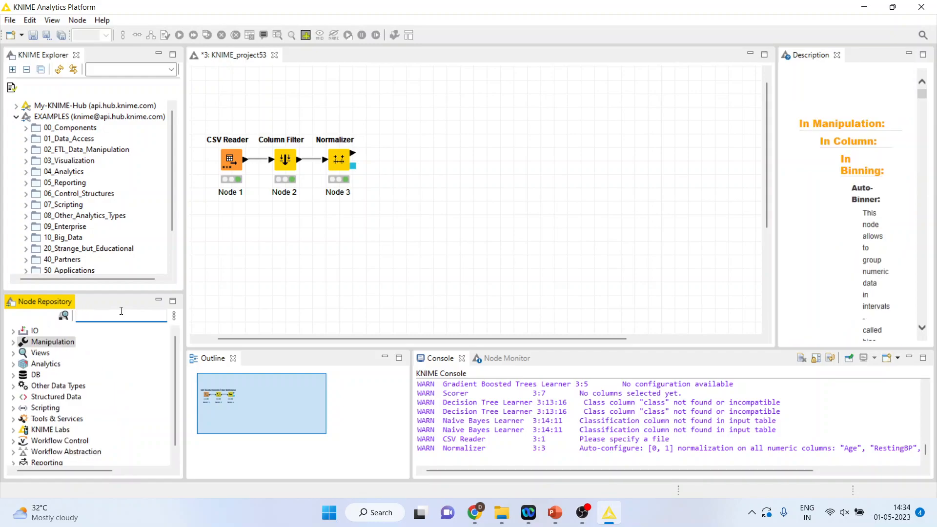
pyautogui.write('par')
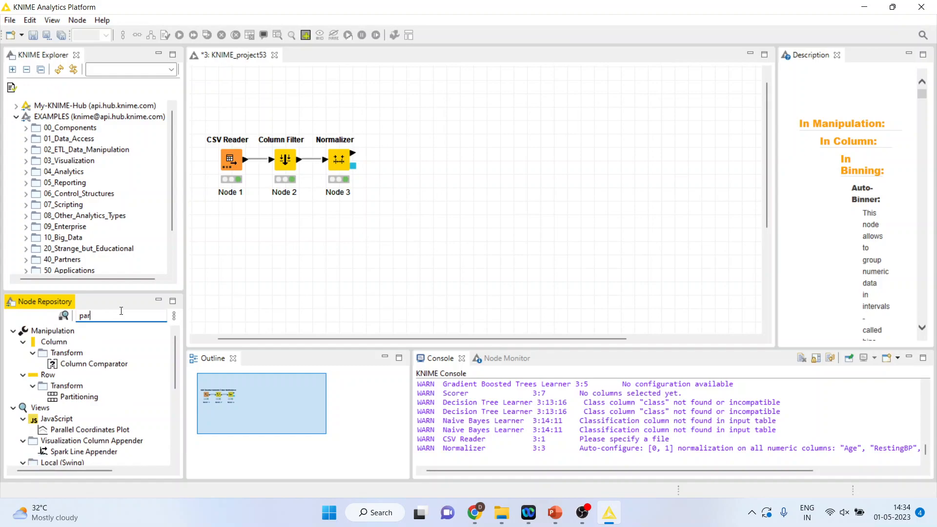
pyautogui.write('ti')
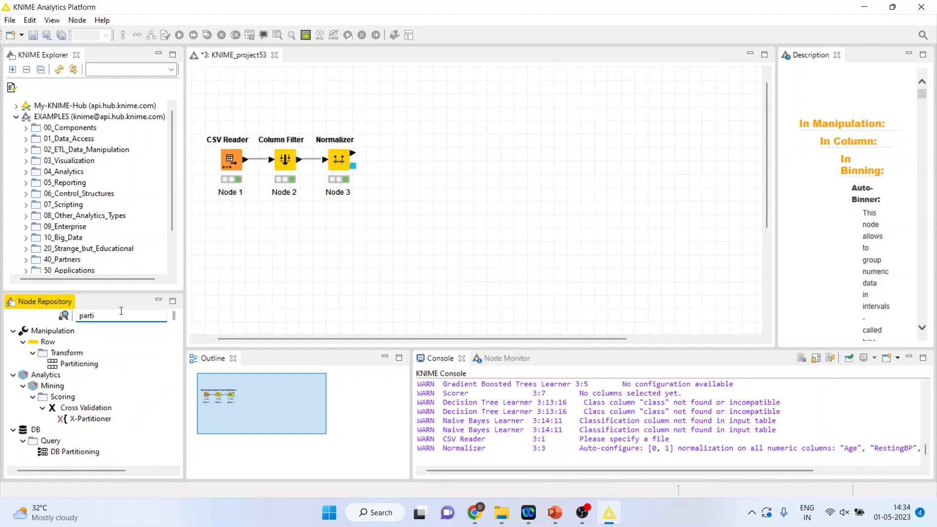
pyautogui.doubleClick(90, 419)
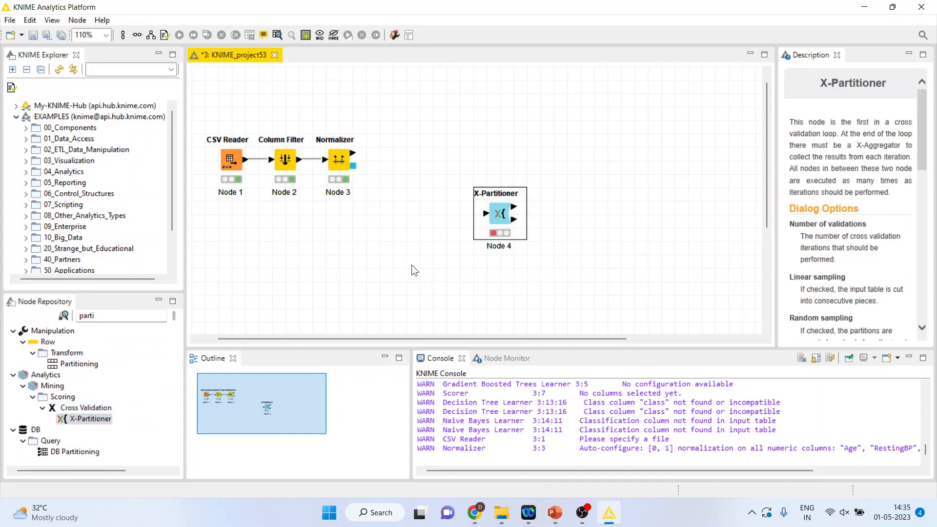
# Step: Move the X-Partitioner beside the Normalizer and connect the Normalizer's normalized table output to its input
pyautogui.moveTo(491, 209); pyautogui.dragTo(415, 161)
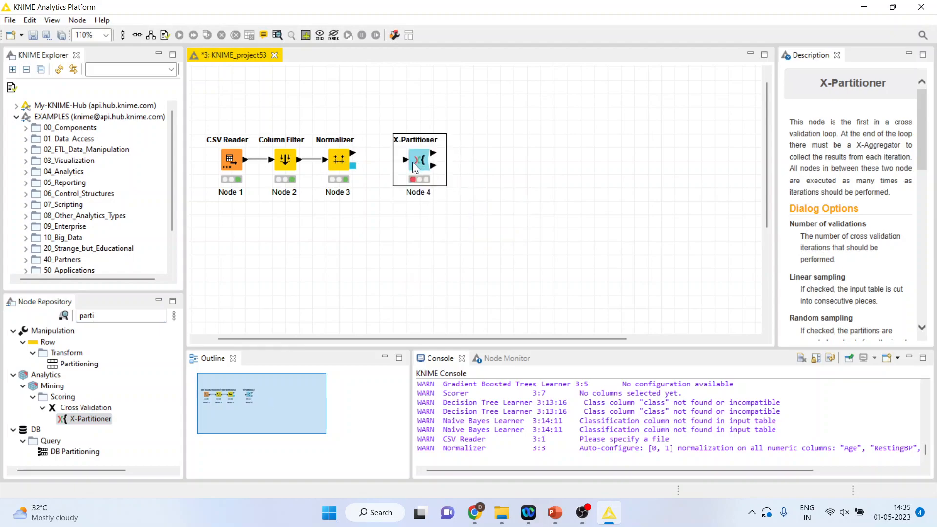
pyautogui.moveTo(346, 154); pyautogui.dragTo(406, 160)
pyautogui.click(420, 160)
# Step: Configure the X-Partitioner for 10 validations with stratified sampling on the HeartDisease class column
pyautogui.rightClick(422, 165)
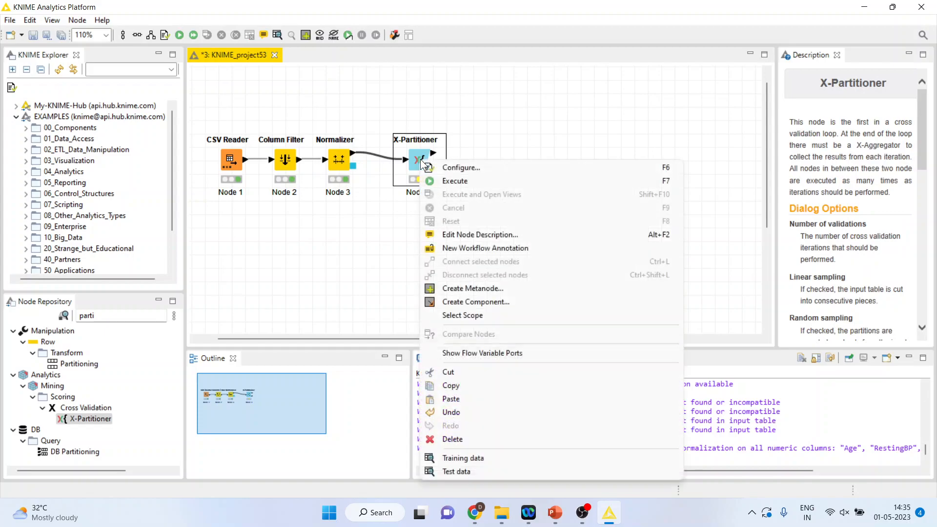
pyautogui.click(458, 166)
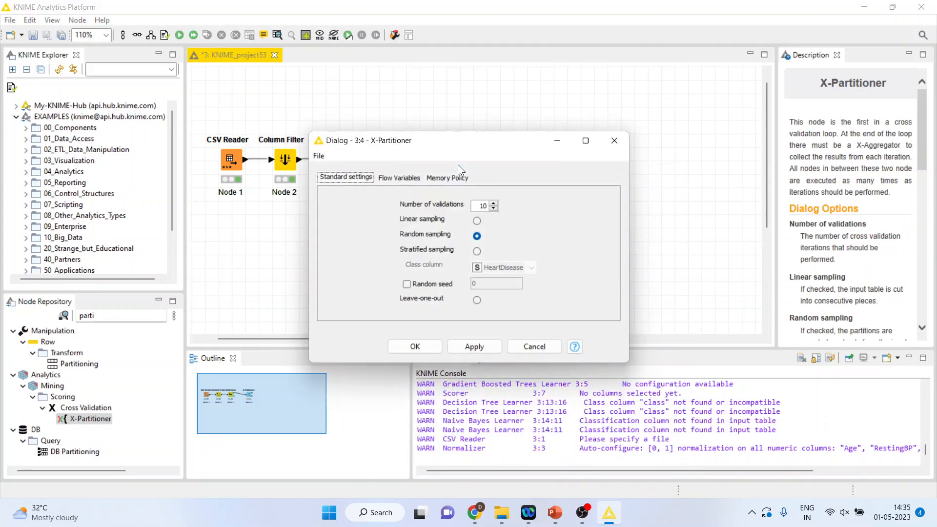
pyautogui.click(476, 252)
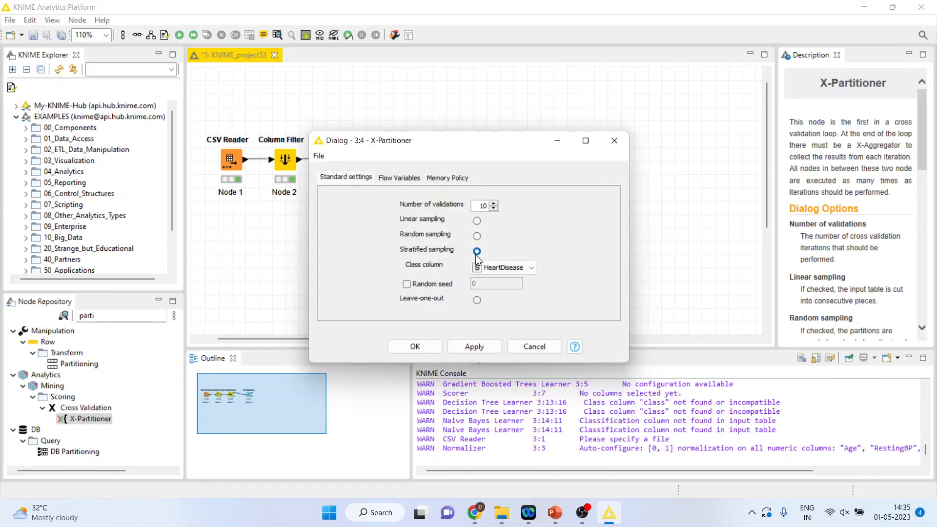
pyautogui.click(415, 346)
# Step: Execute the X-Partitioner node and move it closer to the Normalizer
pyautogui.rightClick(425, 161)
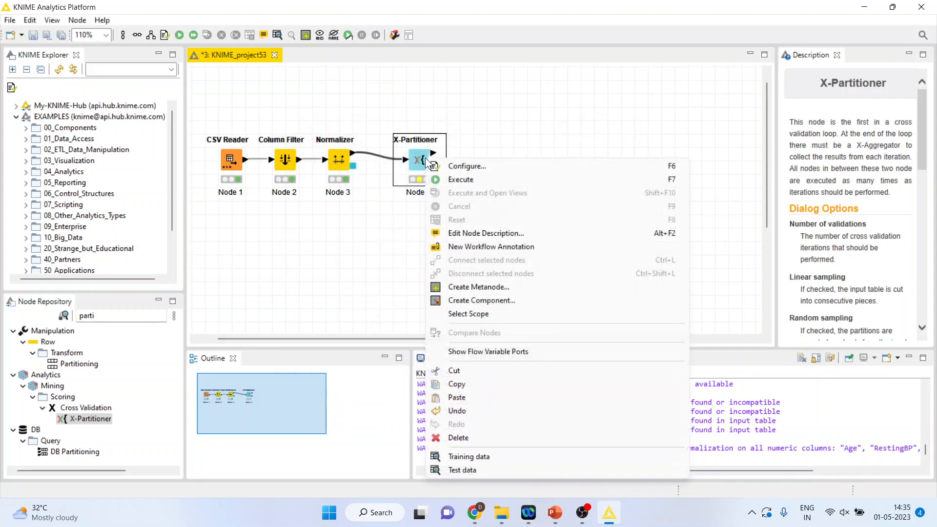
pyautogui.click(456, 180)
pyautogui.moveTo(418, 166); pyautogui.dragTo(392, 163)
# Step: Search the node repository for "grad" and add the classification Gradient Boosted Trees Learner above and beyond the X-Partitioner, fed by its training output
pyautogui.click(129, 316)
pyautogui.press('BackSpace')
pyautogui.press('BackSpace')
pyautogui.press('BackSpace')
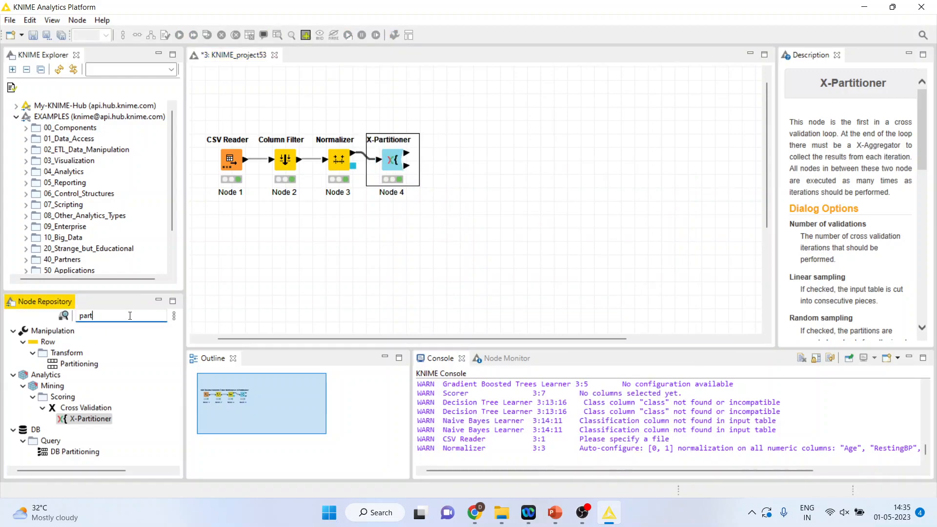
pyautogui.press('BackSpace')
pyautogui.press('BackSpace')
pyautogui.write('gar')
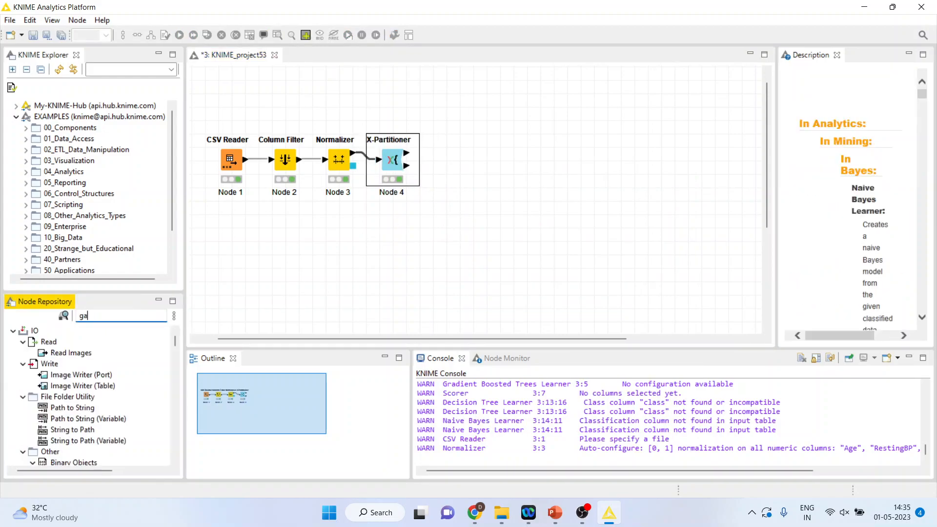
pyautogui.press('BackSpace')
pyautogui.press('BackSpace')
pyautogui.write('rad')
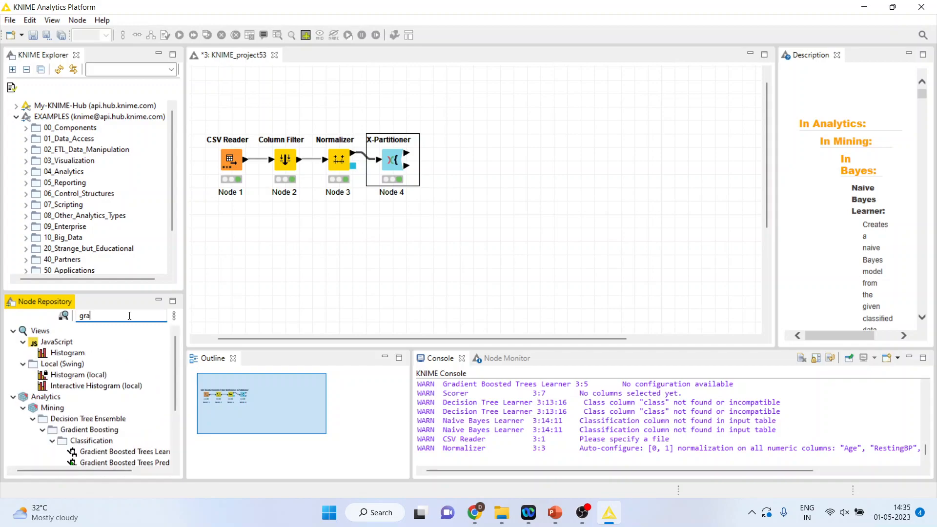
pyautogui.moveTo(156, 382); pyautogui.dragTo(469, 122)
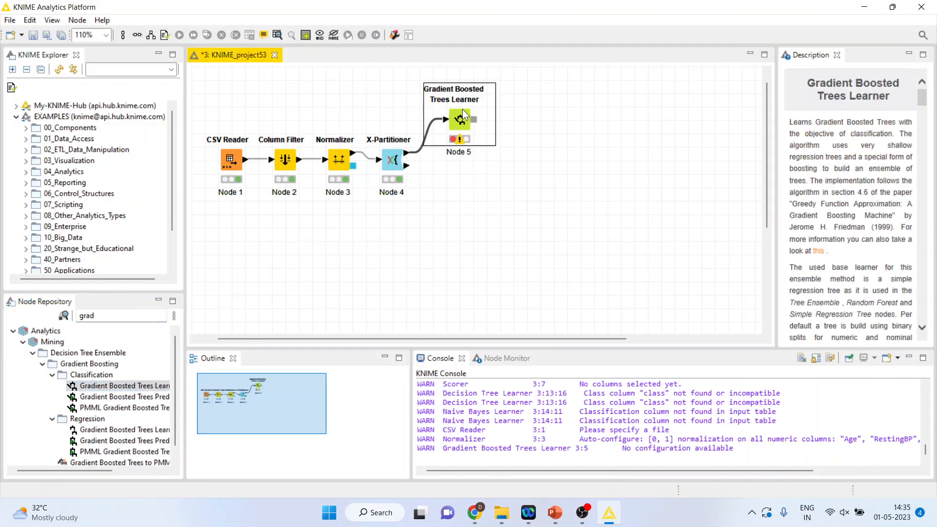
# Step: Configure the Gradient Boosted Trees Learner with HeartDisease as the target column and execute it
pyautogui.rightClick(468, 120)
pyautogui.click(491, 123)
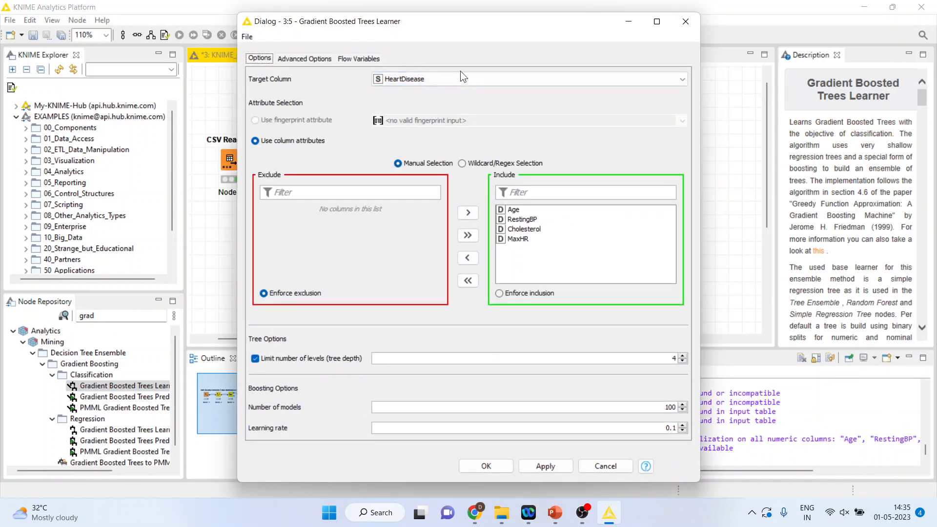
pyautogui.click(486, 466)
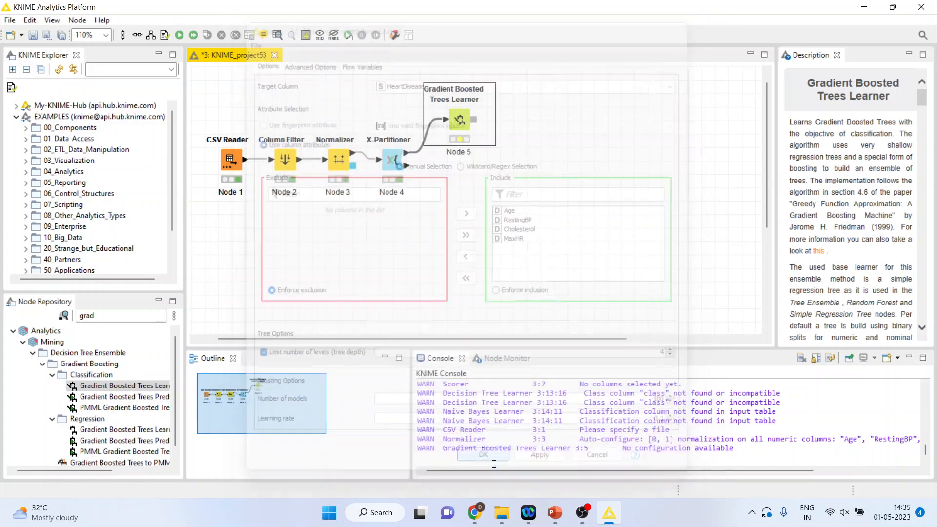
pyautogui.rightClick(462, 120)
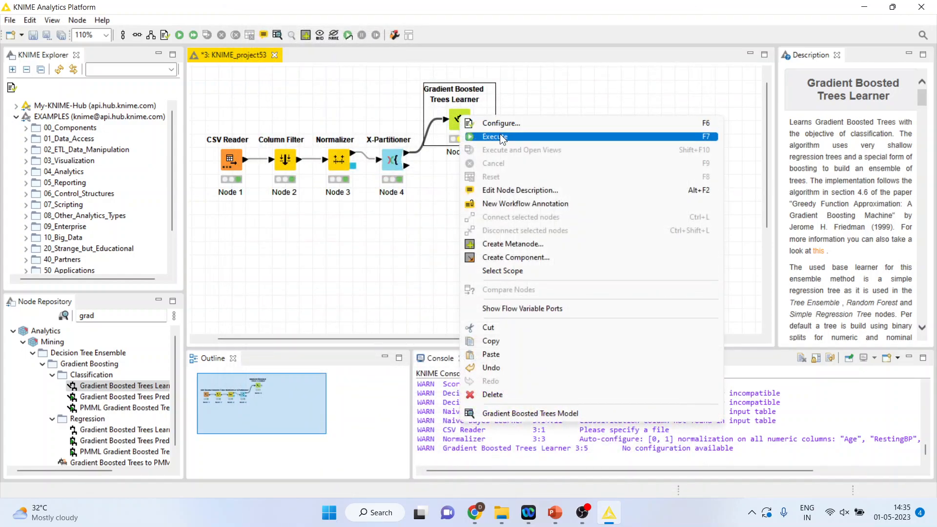
pyautogui.click(500, 134)
# Step: Add the classification Gradient Boosted Trees Predictor after the learner, align it with the main node row, and connect the X-Partitioner's test data output to it
pyautogui.doubleClick(145, 399)
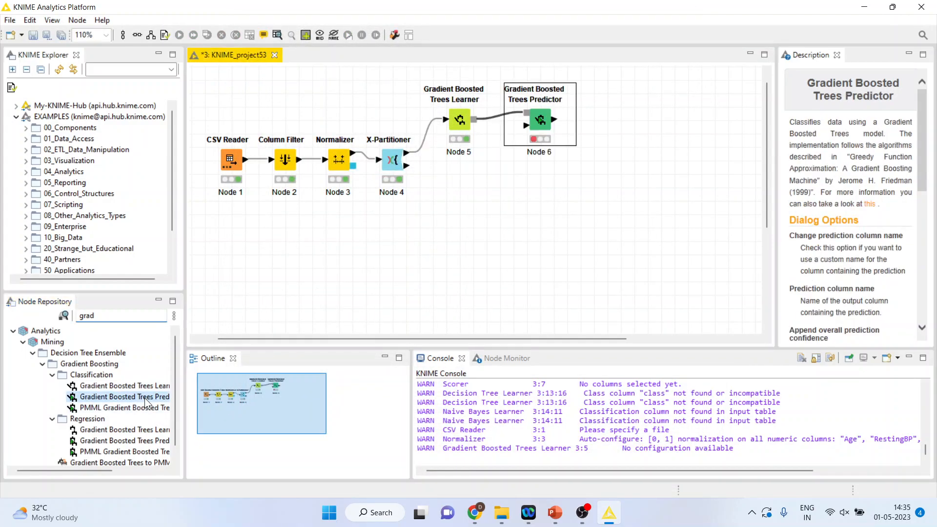
pyautogui.moveTo(537, 151); pyautogui.dragTo(537, 163)
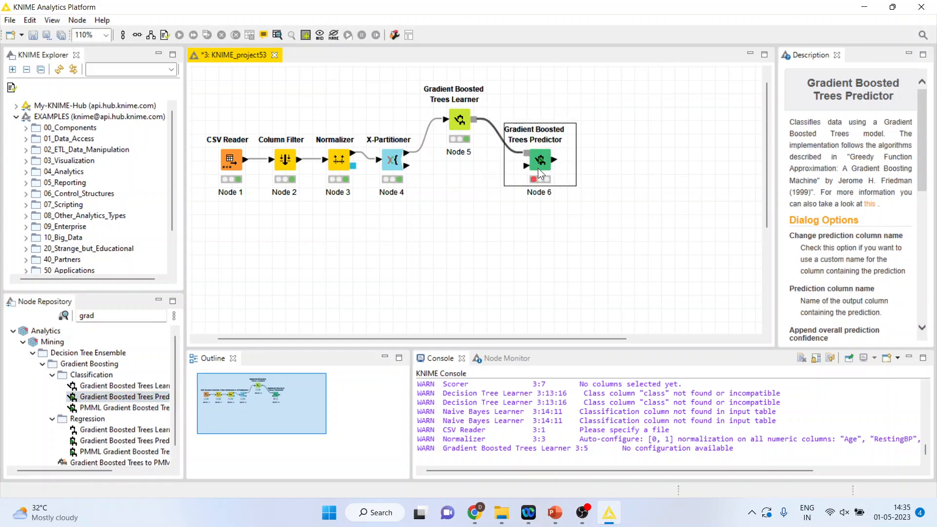
pyautogui.click(407, 167)
pyautogui.moveTo(500, 167); pyautogui.dragTo(525, 166)
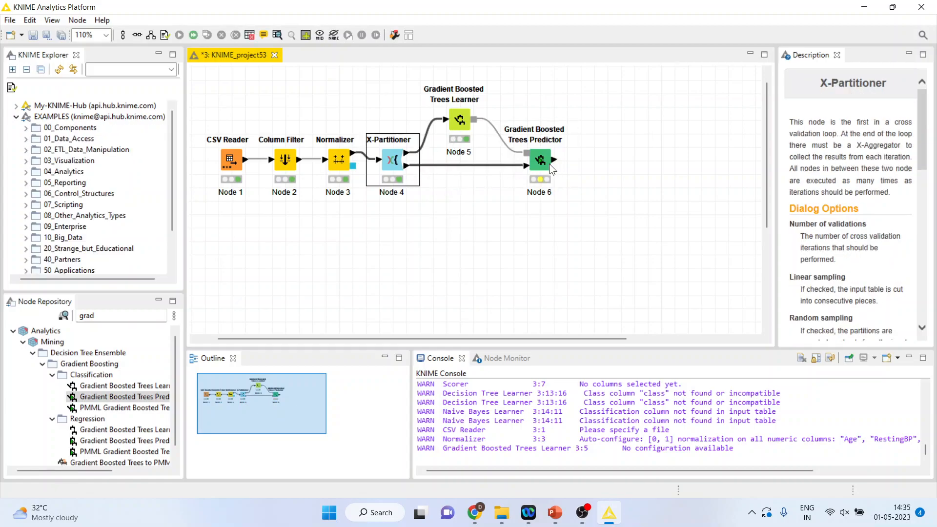
# Step: Enable the changed prediction column name in the Gradient Boosted Trees Predictor, keeping Prediction (HeartDisease), and execute the node
pyautogui.rightClick(549, 163)
pyautogui.click(580, 172)
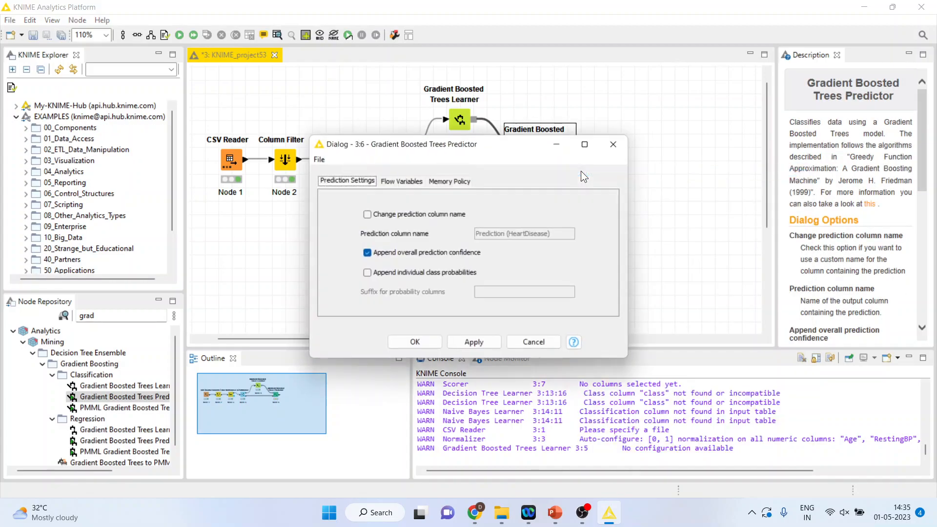
pyautogui.click(367, 215)
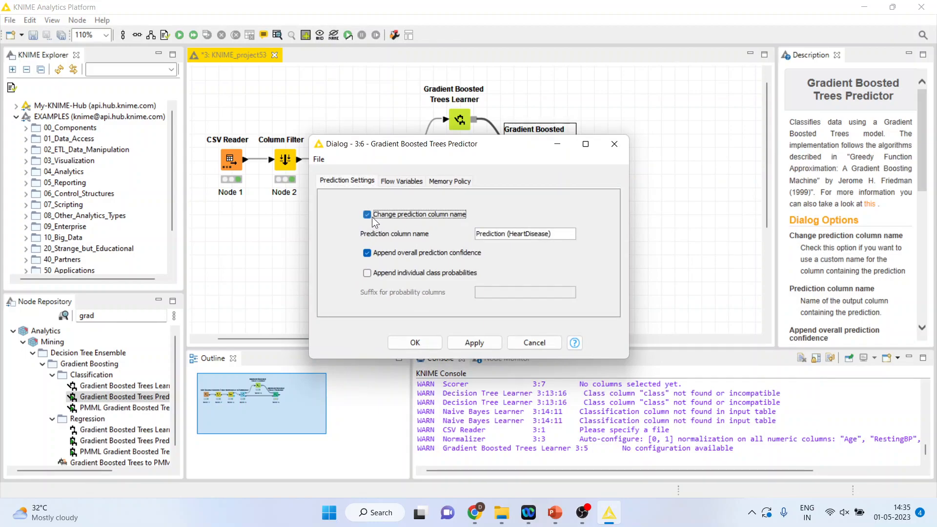
pyautogui.click(415, 341)
pyautogui.rightClick(543, 166)
pyautogui.click(577, 181)
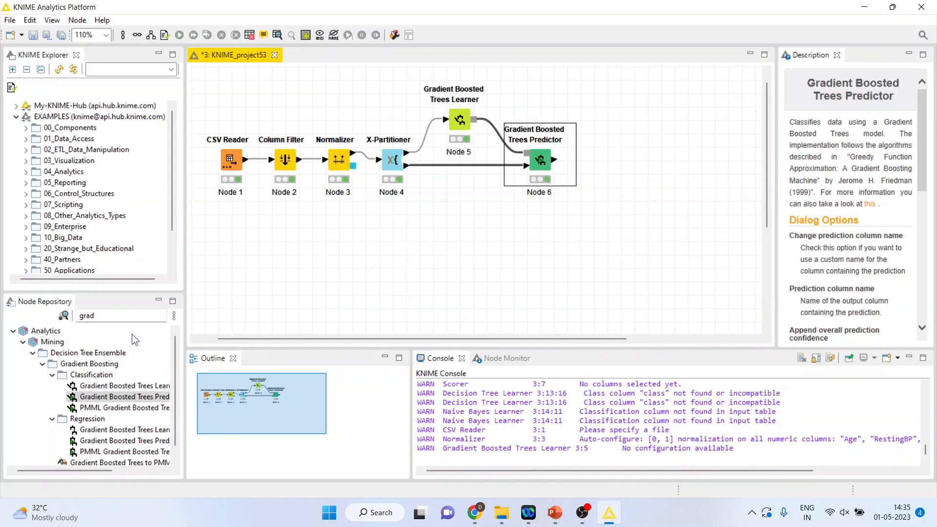
# Step: Search the node repository for "aggre", add the X-Aggregator after the predictor, and move it closer to that node
pyautogui.click(116, 317)
pyautogui.write('gra')
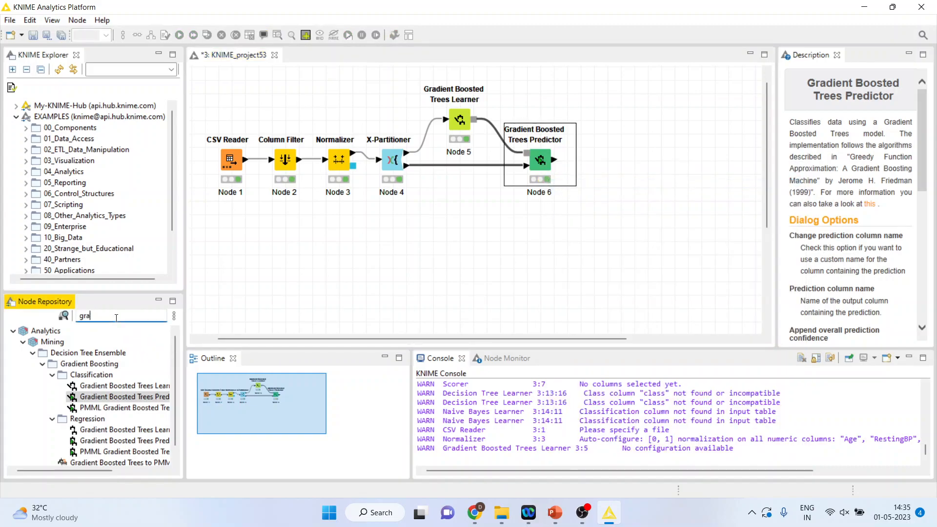
pyautogui.press('BackSpace')
pyautogui.press('BackSpace')
pyautogui.press('BackSpace')
pyautogui.write('aggre')
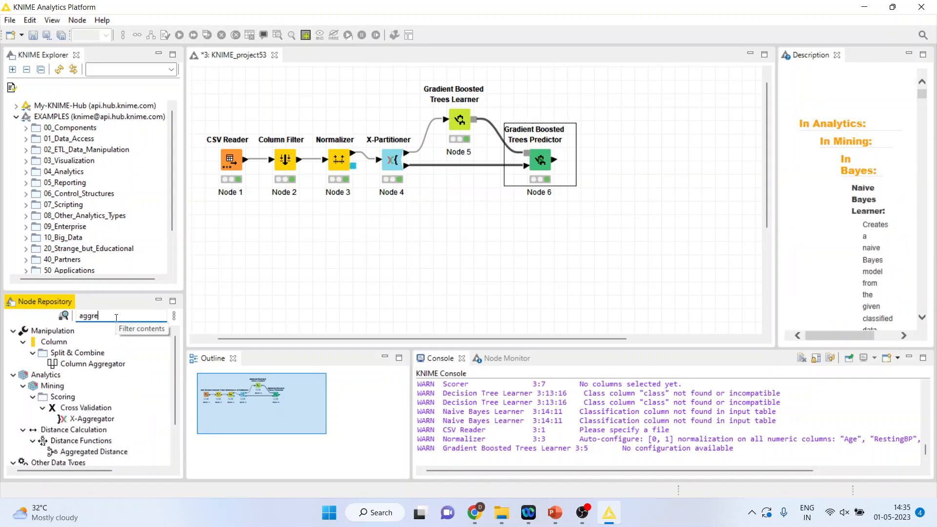
pyautogui.doubleClick(105, 420)
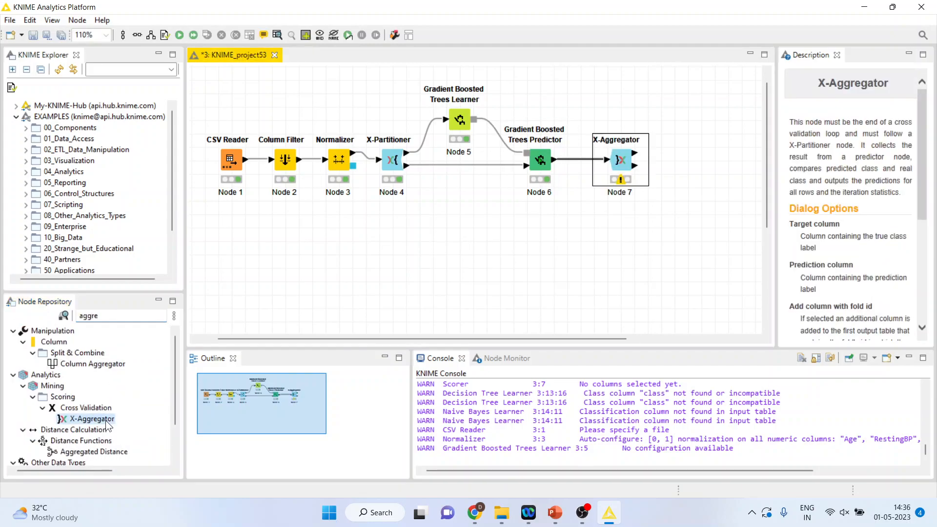
pyautogui.moveTo(620, 162); pyautogui.dragTo(607, 163)
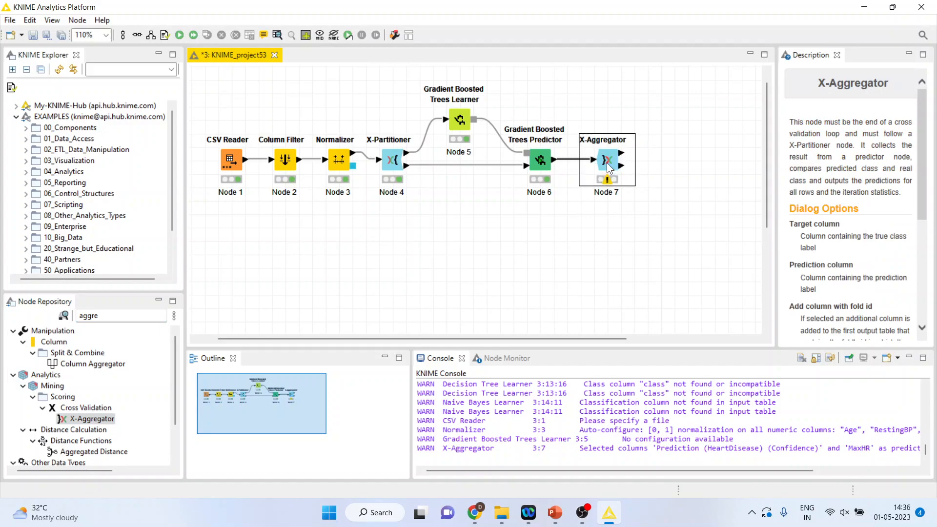
# Step: Configure the X-Aggregator with target column HeartDisease and prediction column Prediction (HeartDisease), and execute it
pyautogui.rightClick(608, 162)
pyautogui.click(640, 148)
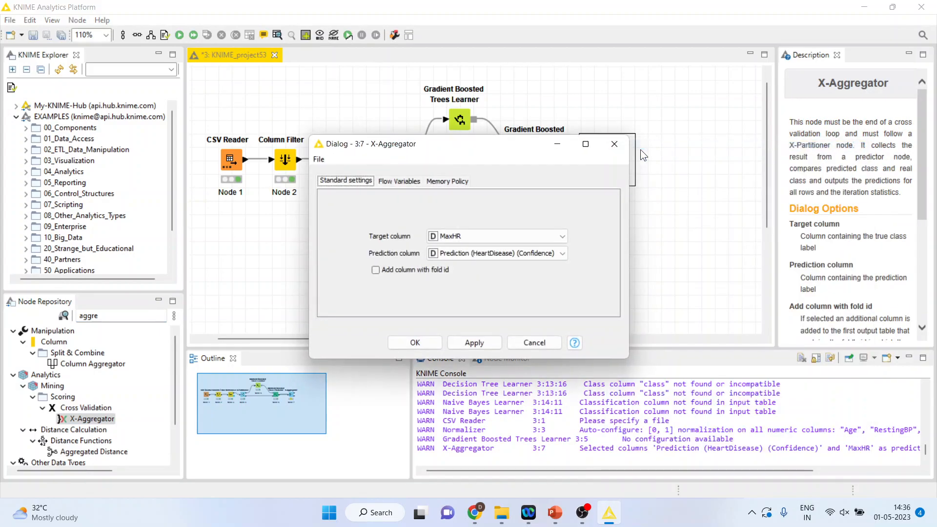
pyautogui.click(562, 236)
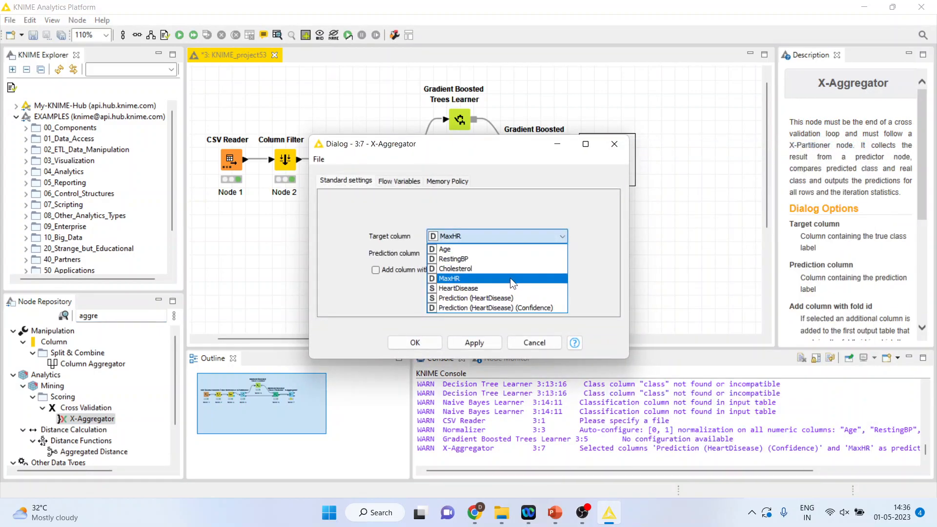
pyautogui.click(501, 289)
pyautogui.click(563, 253)
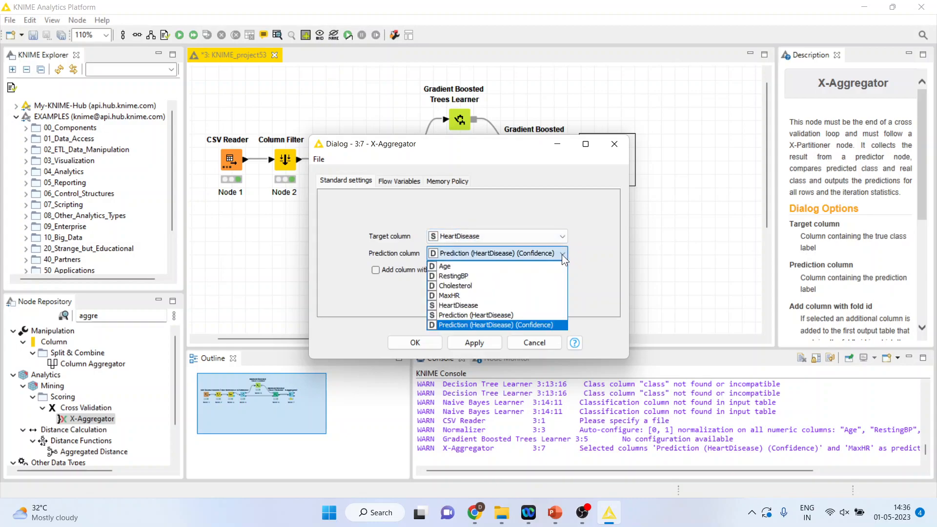
pyautogui.click(501, 314)
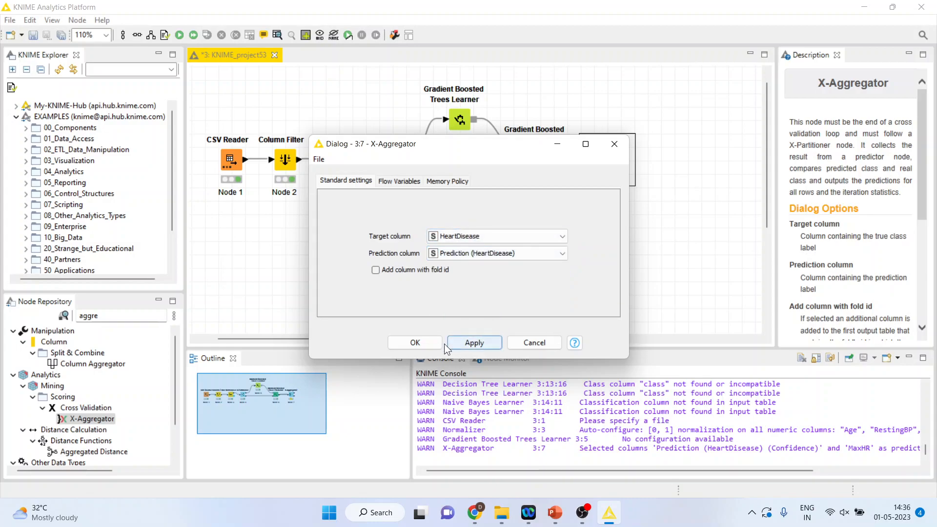
pyautogui.click(425, 344)
pyautogui.rightClick(607, 157)
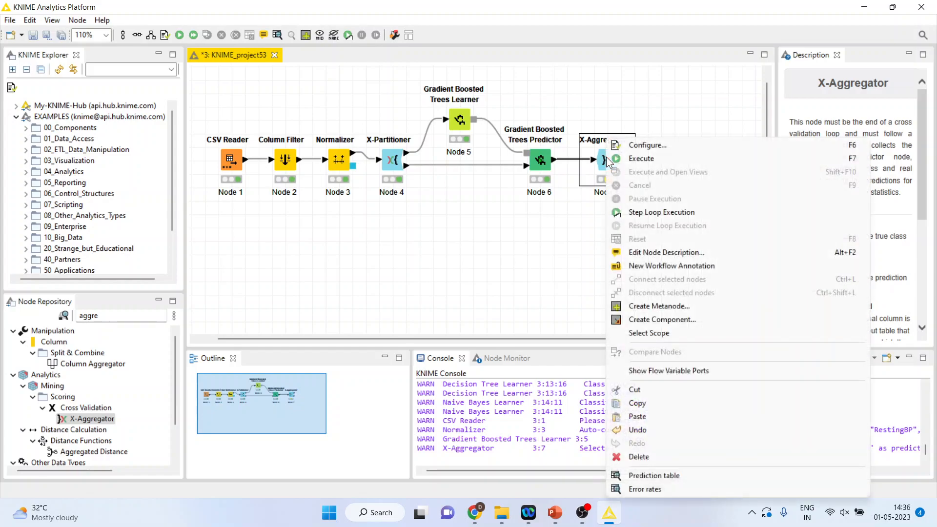
pyautogui.click(637, 163)
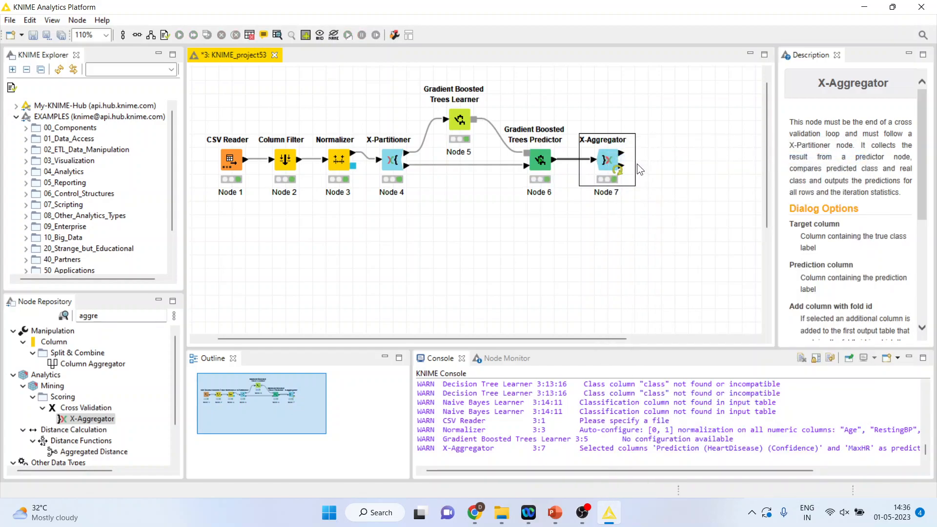
# Step: Search the node repository for "scorer" and add the Scorer node to the X-Aggregator's prediction table output
pyautogui.click(113, 318)
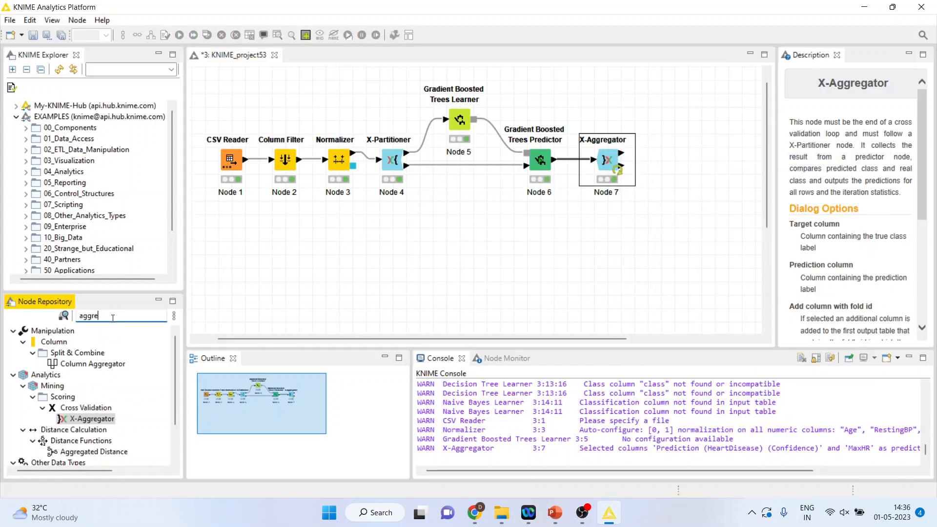
pyautogui.press('BackSpace')
pyautogui.press('BackSpace')
pyautogui.press('BackSpace')
pyautogui.press('BackSpace')
pyautogui.write('scorer')
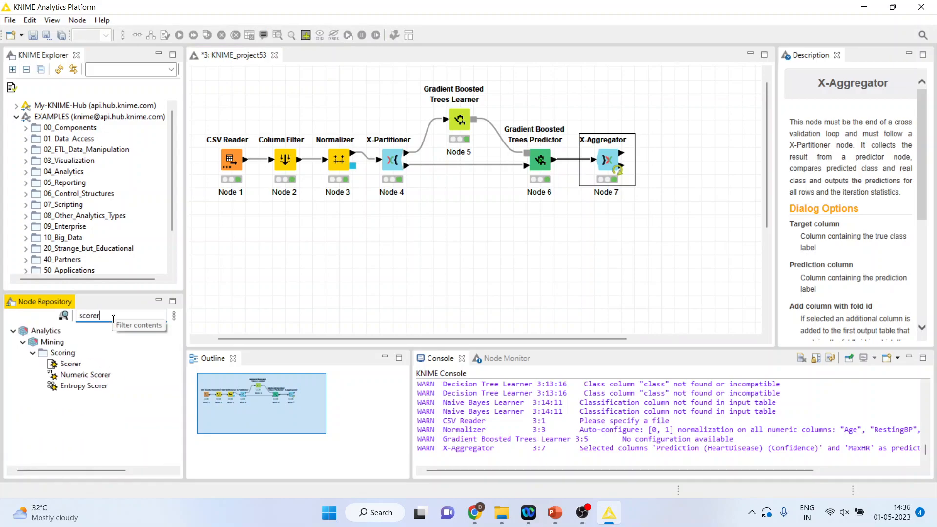
pyautogui.doubleClick(71, 364)
# Step: Configure the Scorer to compare HeartDisease as first column with Prediction (HeartDisease) as second column, and execute it
pyautogui.rightClick(674, 161)
pyautogui.click(706, 169)
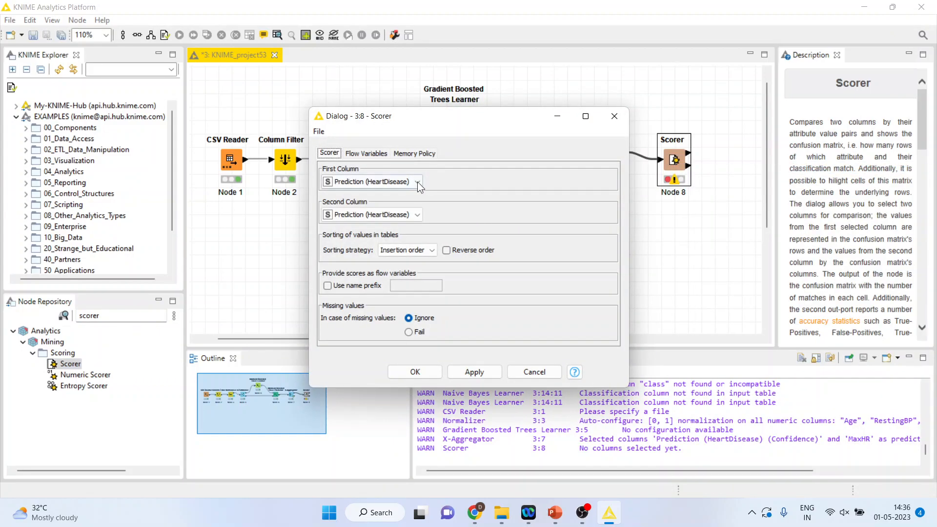
pyautogui.click(417, 181)
pyautogui.click(403, 191)
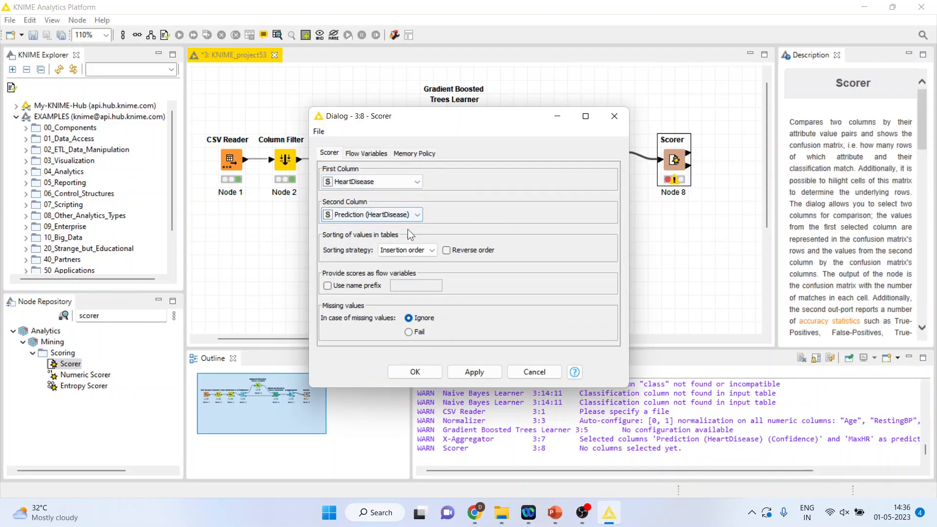
pyautogui.click(415, 372)
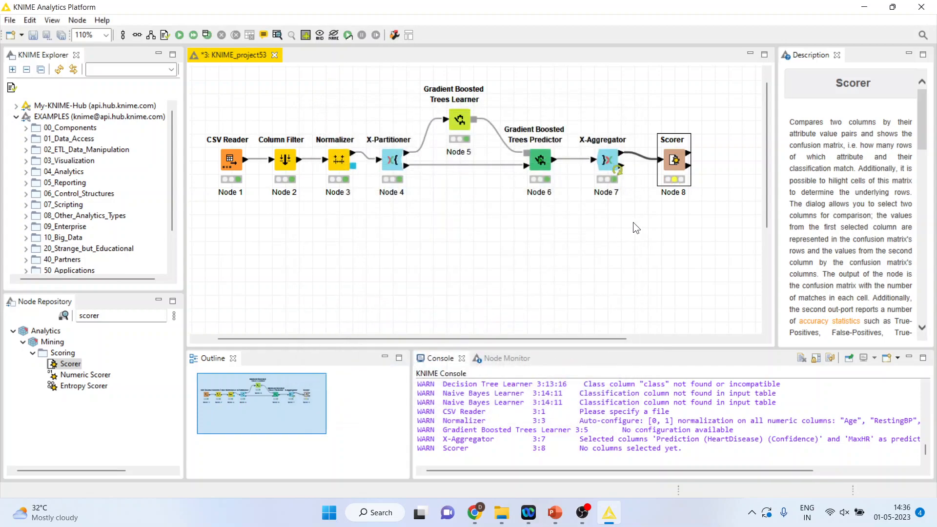
pyautogui.rightClick(676, 163)
pyautogui.click(713, 185)
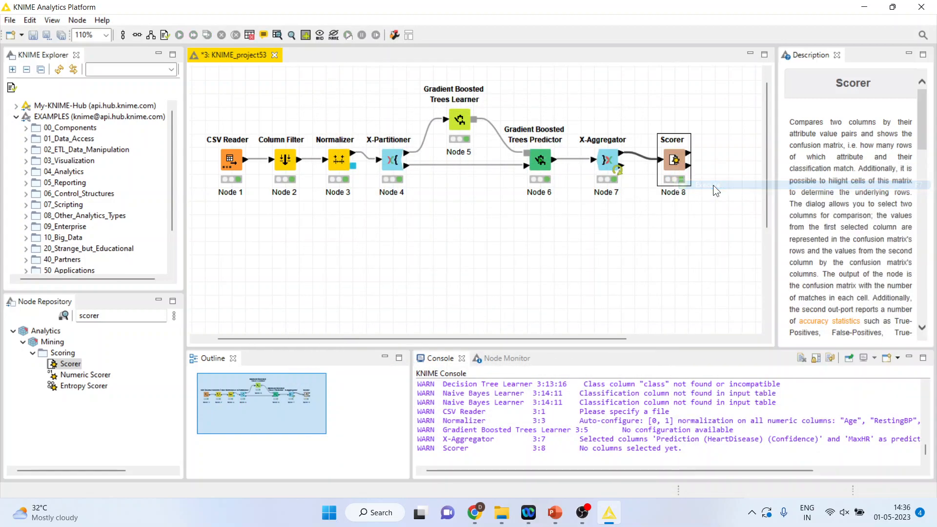
# Step: Open the Scorer's confusion matrix view and examine the correctly and wrongly classified cells along with the accuracy figures
pyautogui.rightClick(670, 164)
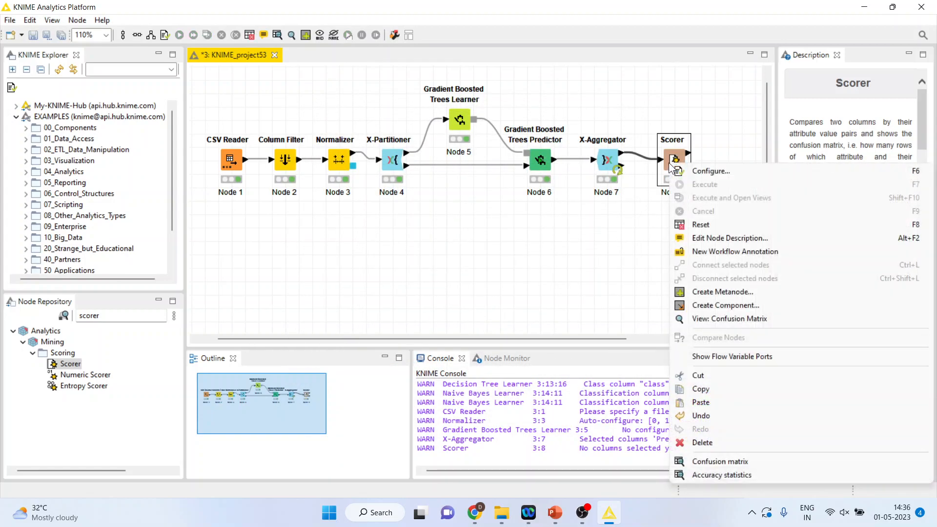
pyautogui.click(725, 322)
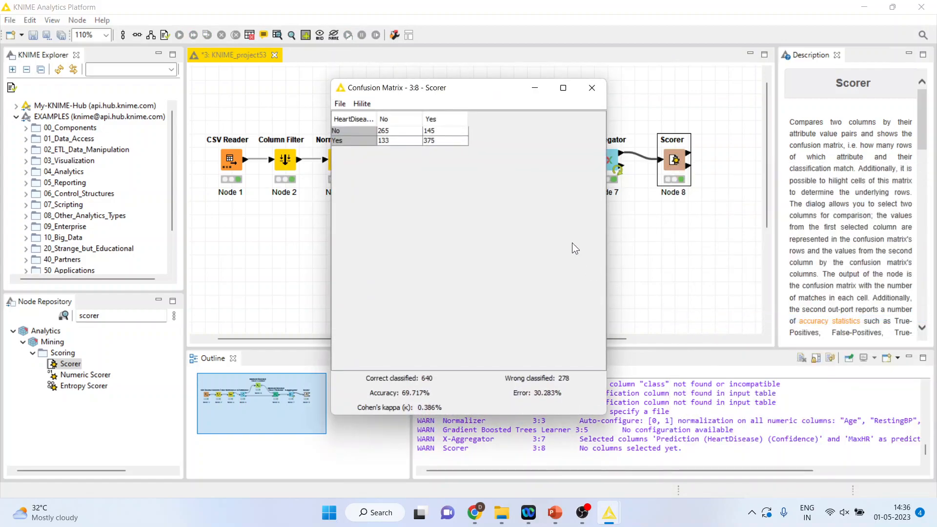
pyautogui.click(390, 131)
pyautogui.click(434, 141)
pyautogui.click(394, 130)
pyautogui.click(429, 140)
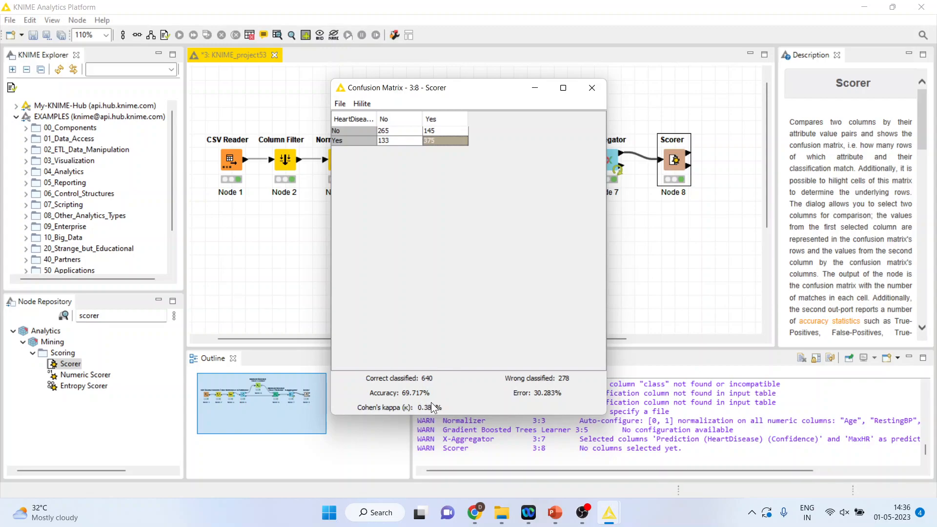
pyautogui.click(385, 139)
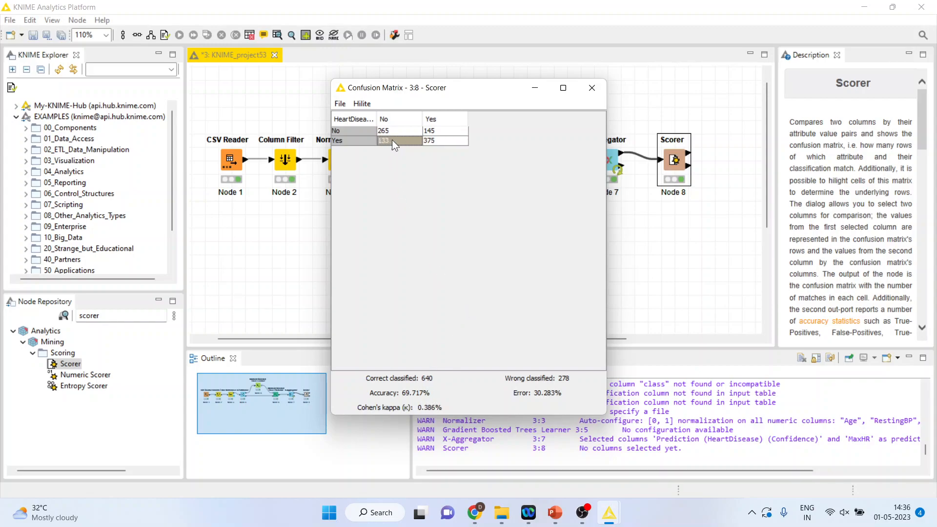
pyautogui.click(434, 130)
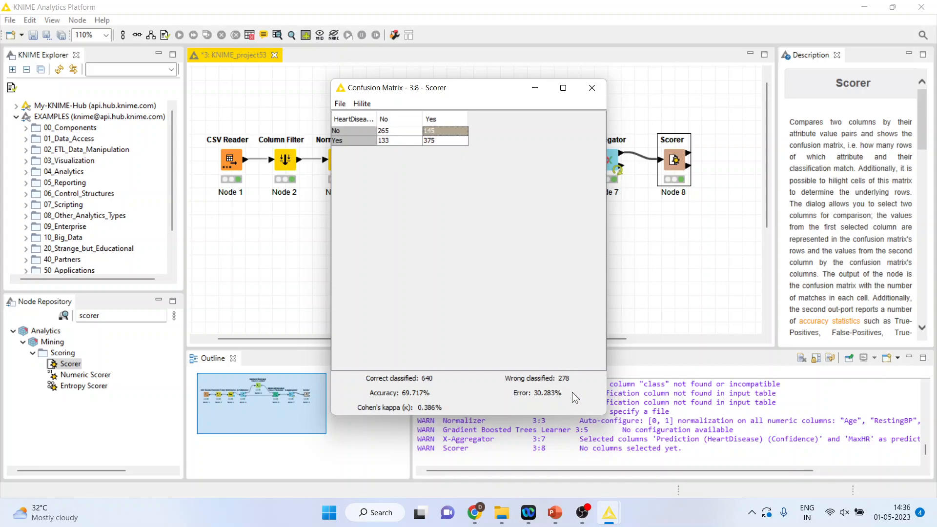
# Step: Switch to the PowerPoint presentation and show the closing Thank You slide as a full-screen slide show
pyautogui.click(555, 512)
pyautogui.click(532, 489)
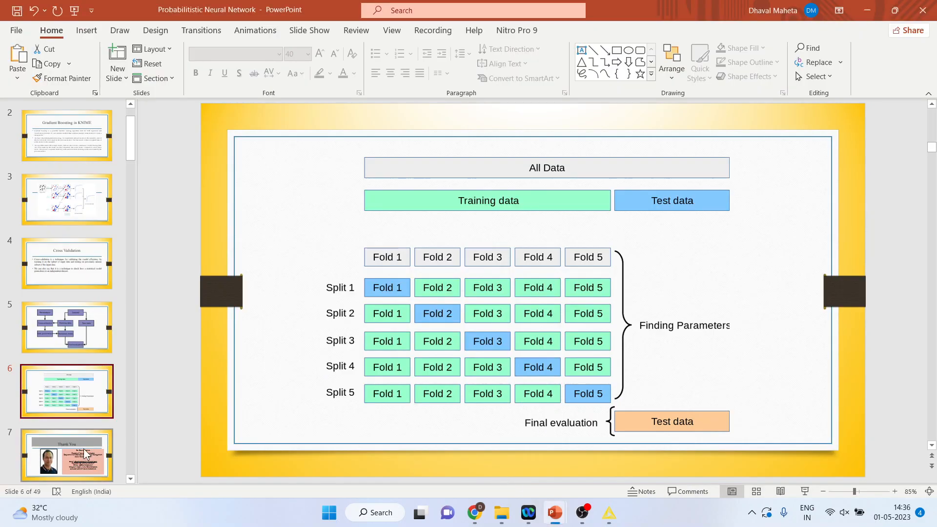
pyautogui.scroll(-1, 661, 456)
pyautogui.click(805, 491)
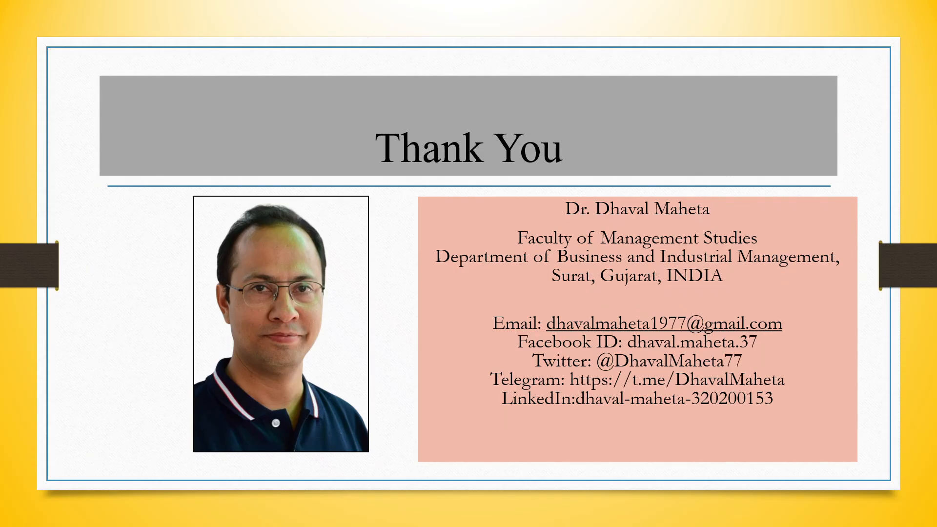